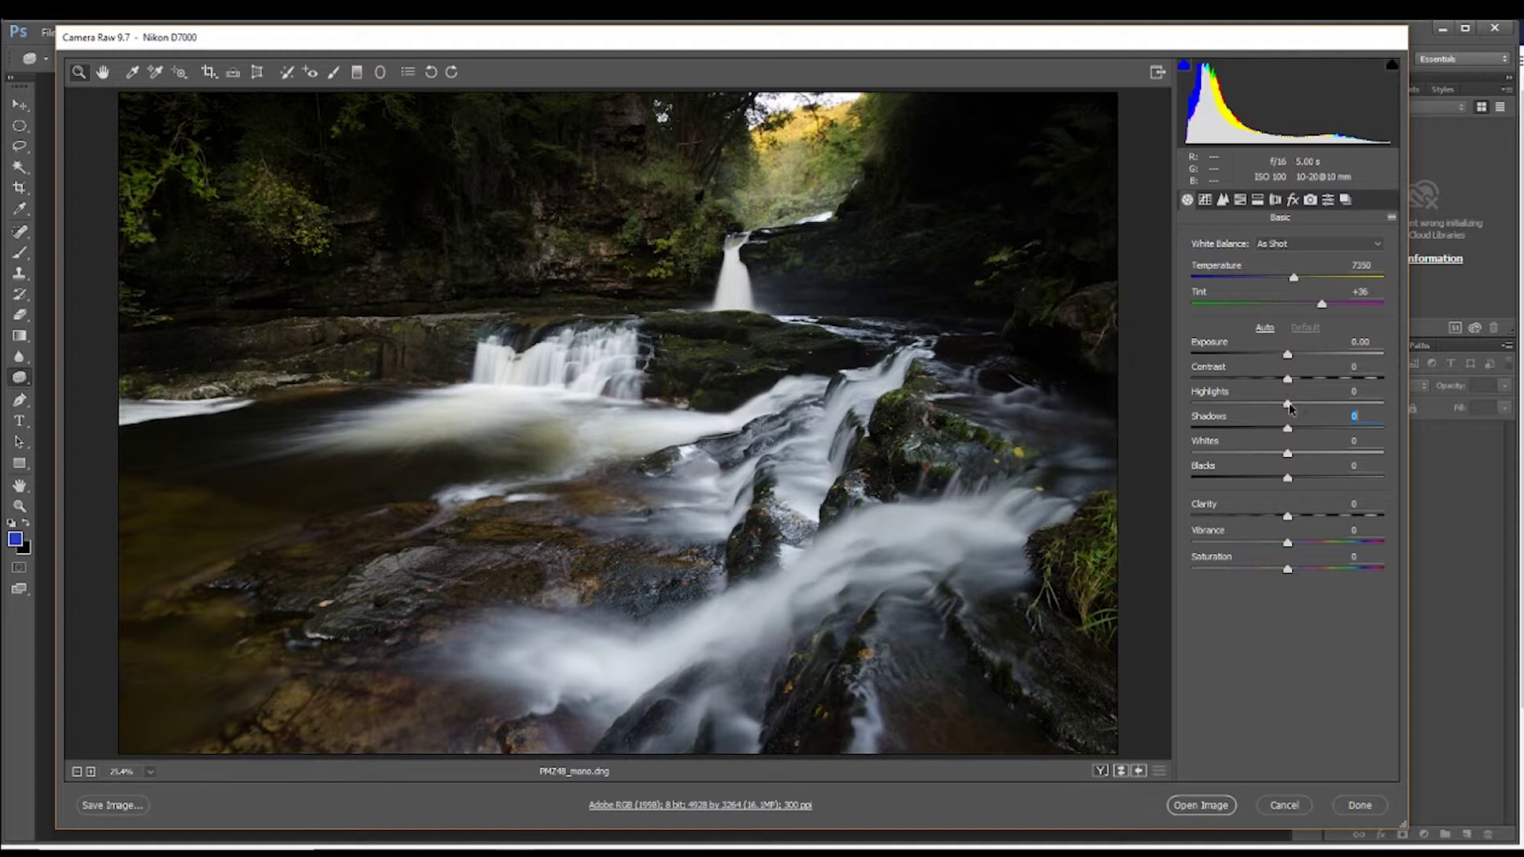
- Set Highlights -100, Shadows +100, Whites +15, Blacks -11, Clarity +21 and Vibrance +2 in the Basic panel
left_click_drag(1288, 403, 1394, 439)
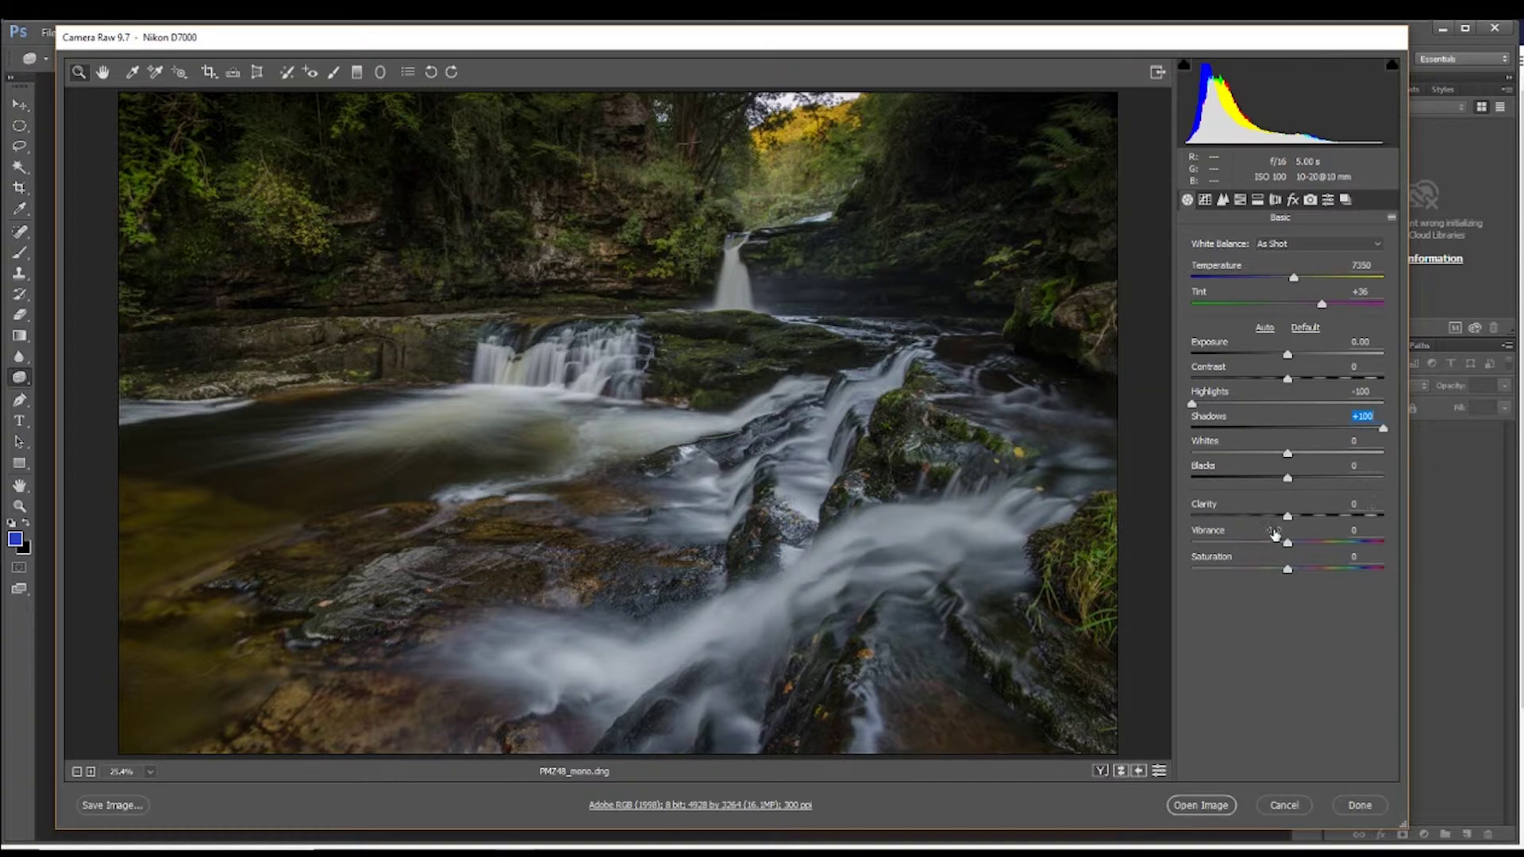
left_click_drag(1287, 454, 1302, 547)
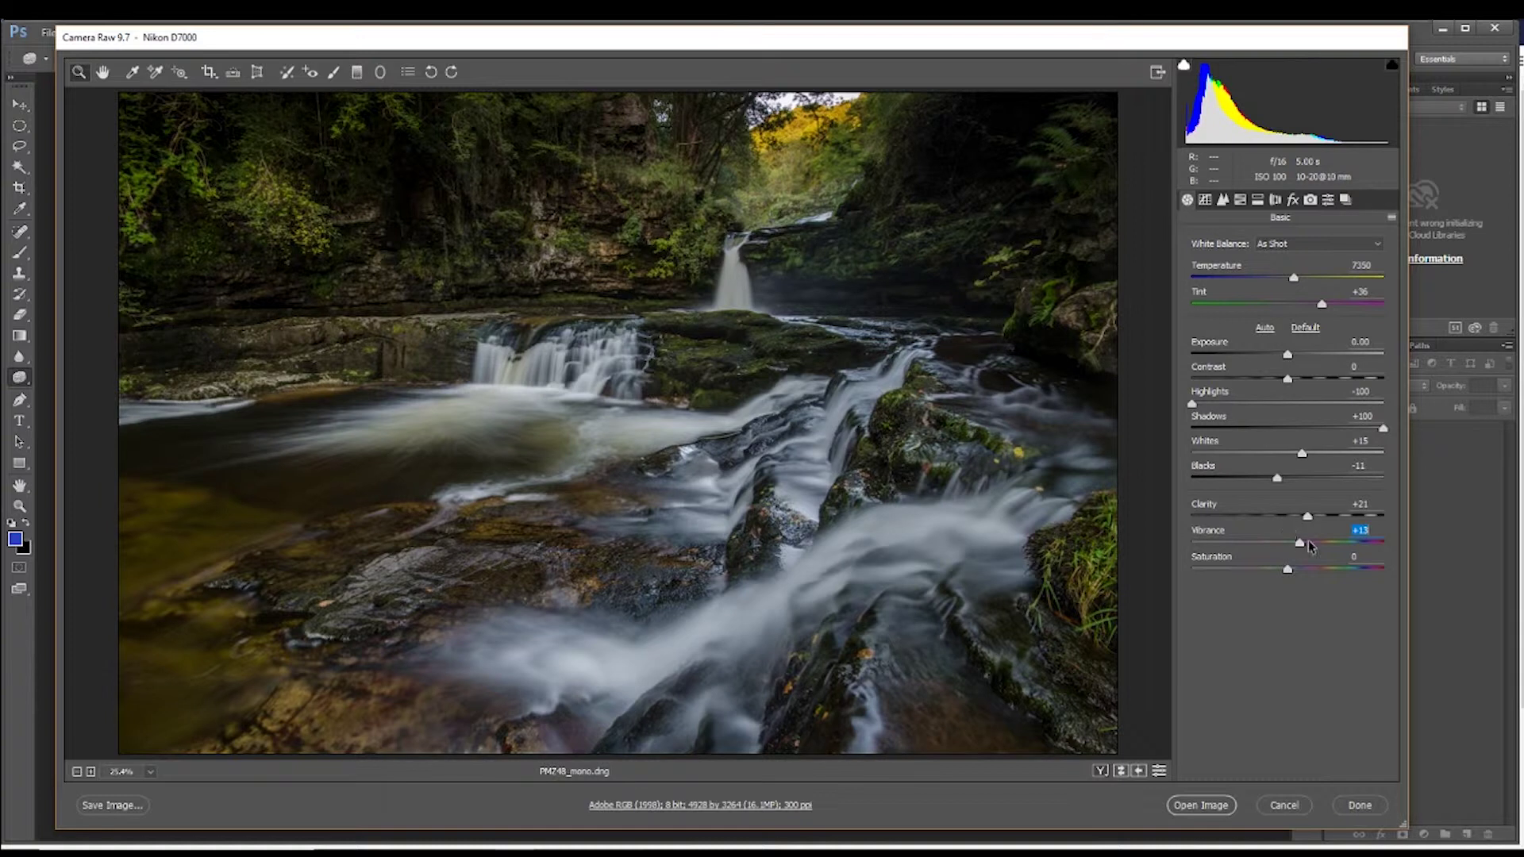
left_click_drag(1301, 546, 1292, 549)
key("Tab")
- Drop Saturation to -100 for a black-and-white preview and lower Exposure to -0.35
left_click_drag(1287, 569, 1168, 570)
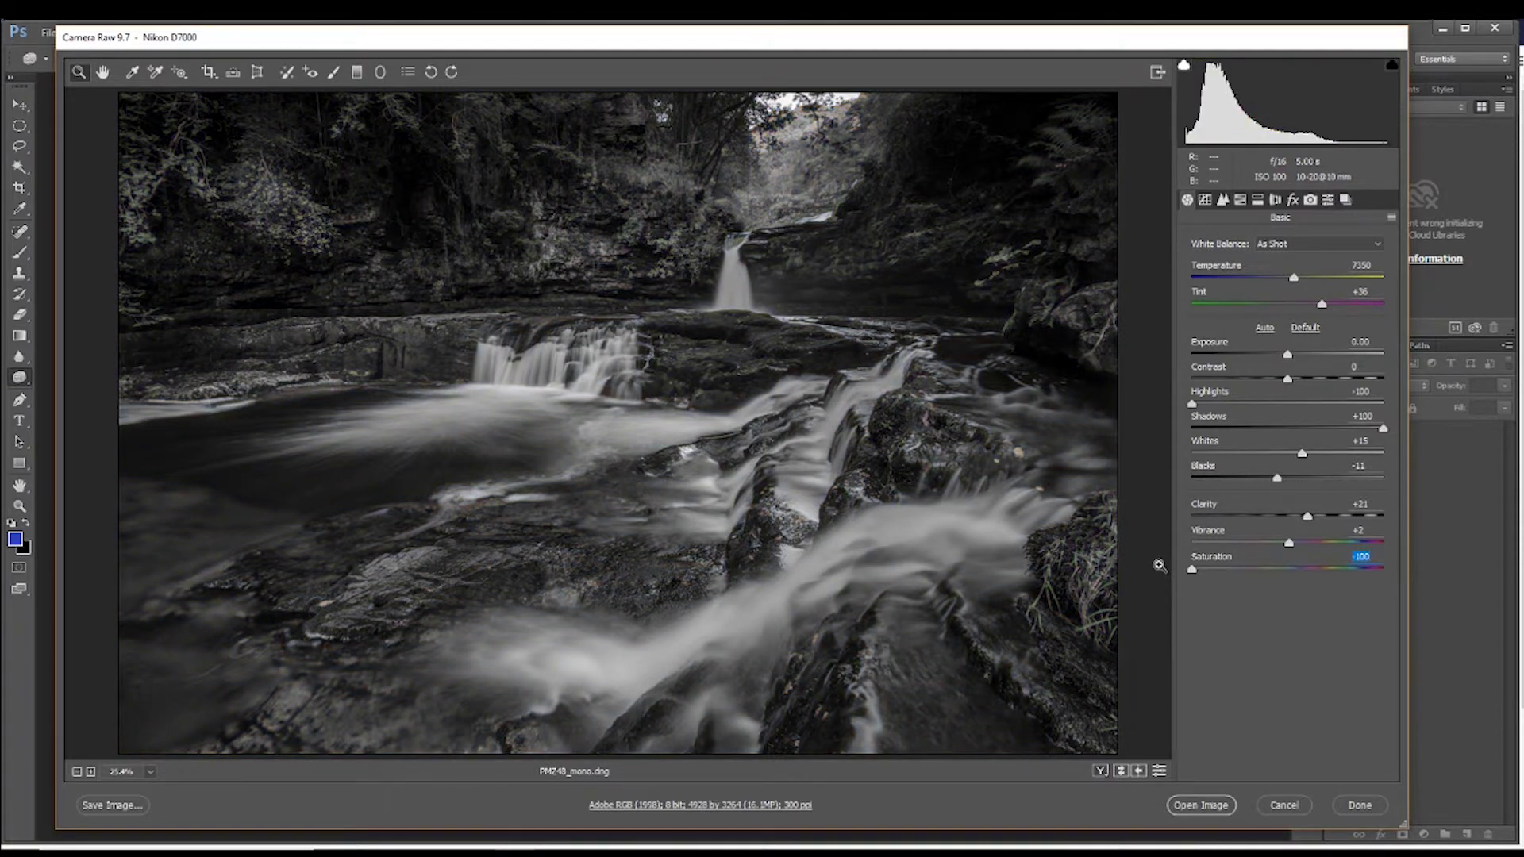
left_click(1288, 356)
left_click_drag(1290, 359, 1305, 382)
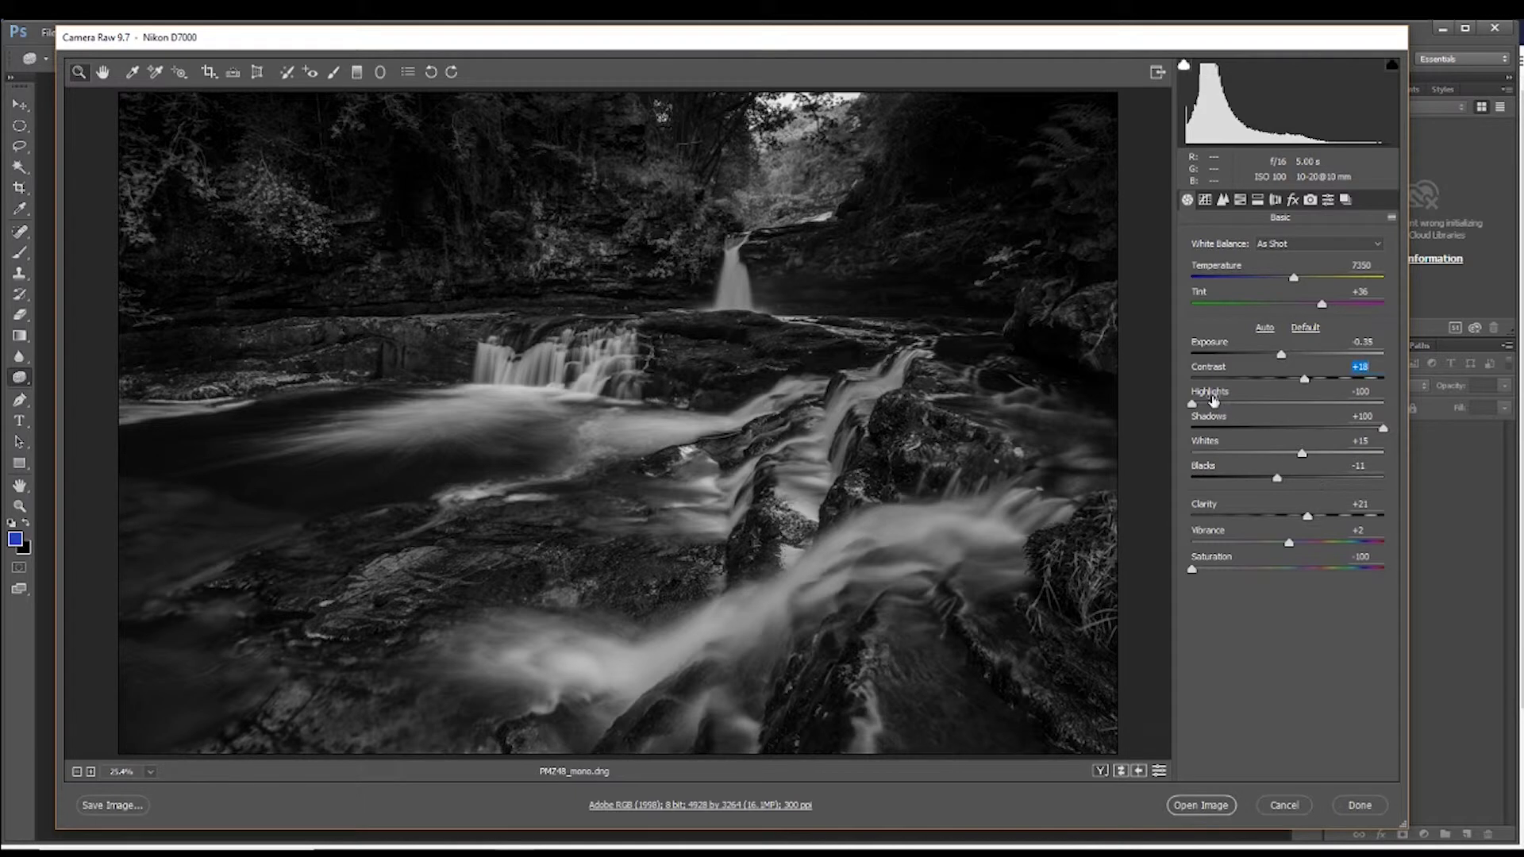
- Raise Whites to +29 and Clarity to +43, then type 0 into Saturation
left_click(1302, 453)
left_click_drag(1301, 454, 1268, 481)
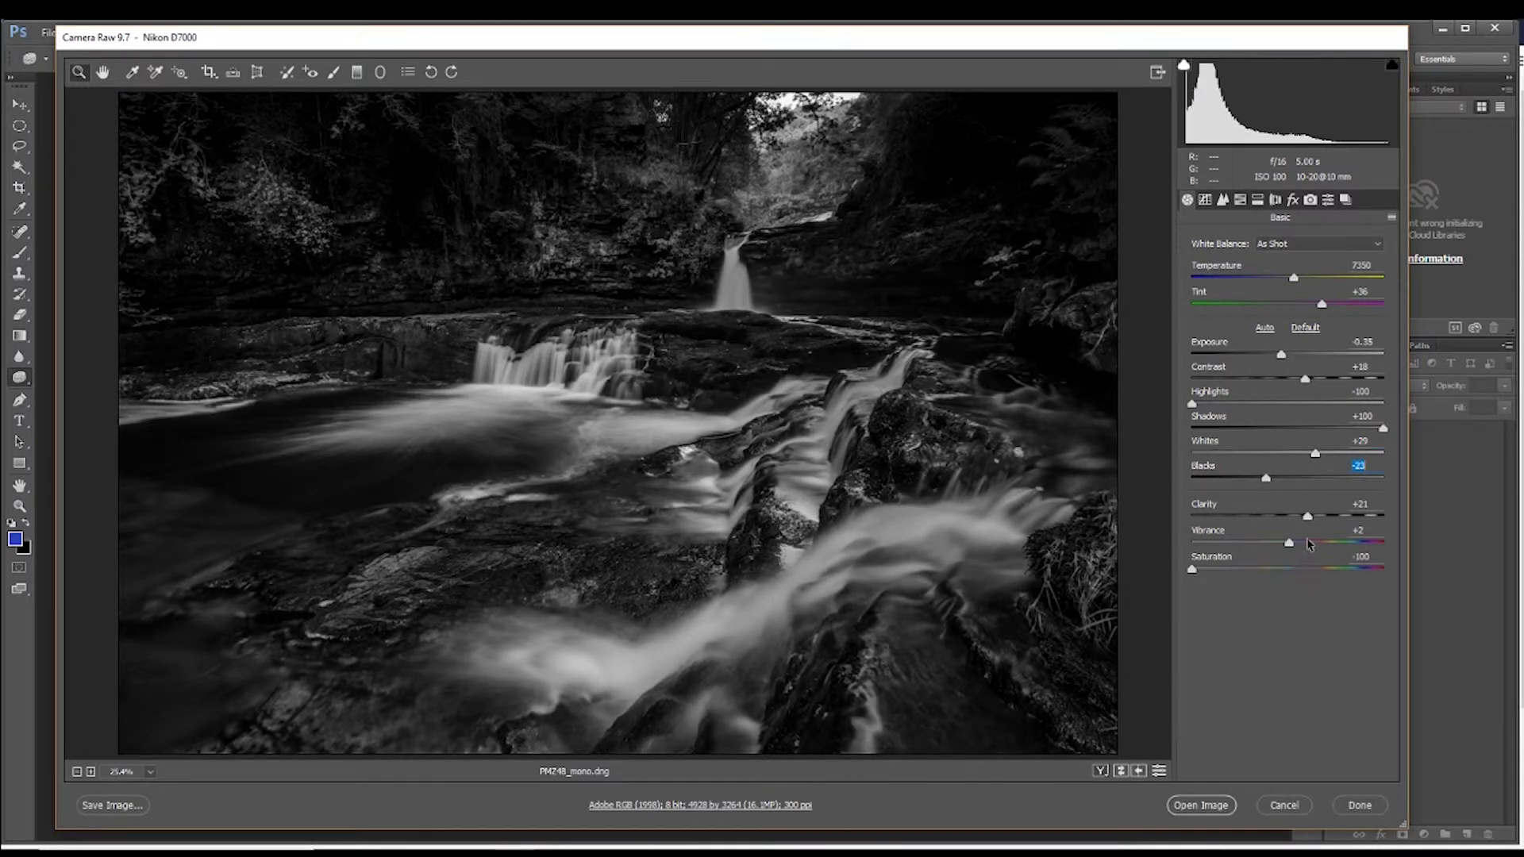
left_click_drag(1308, 521, 1329, 524)
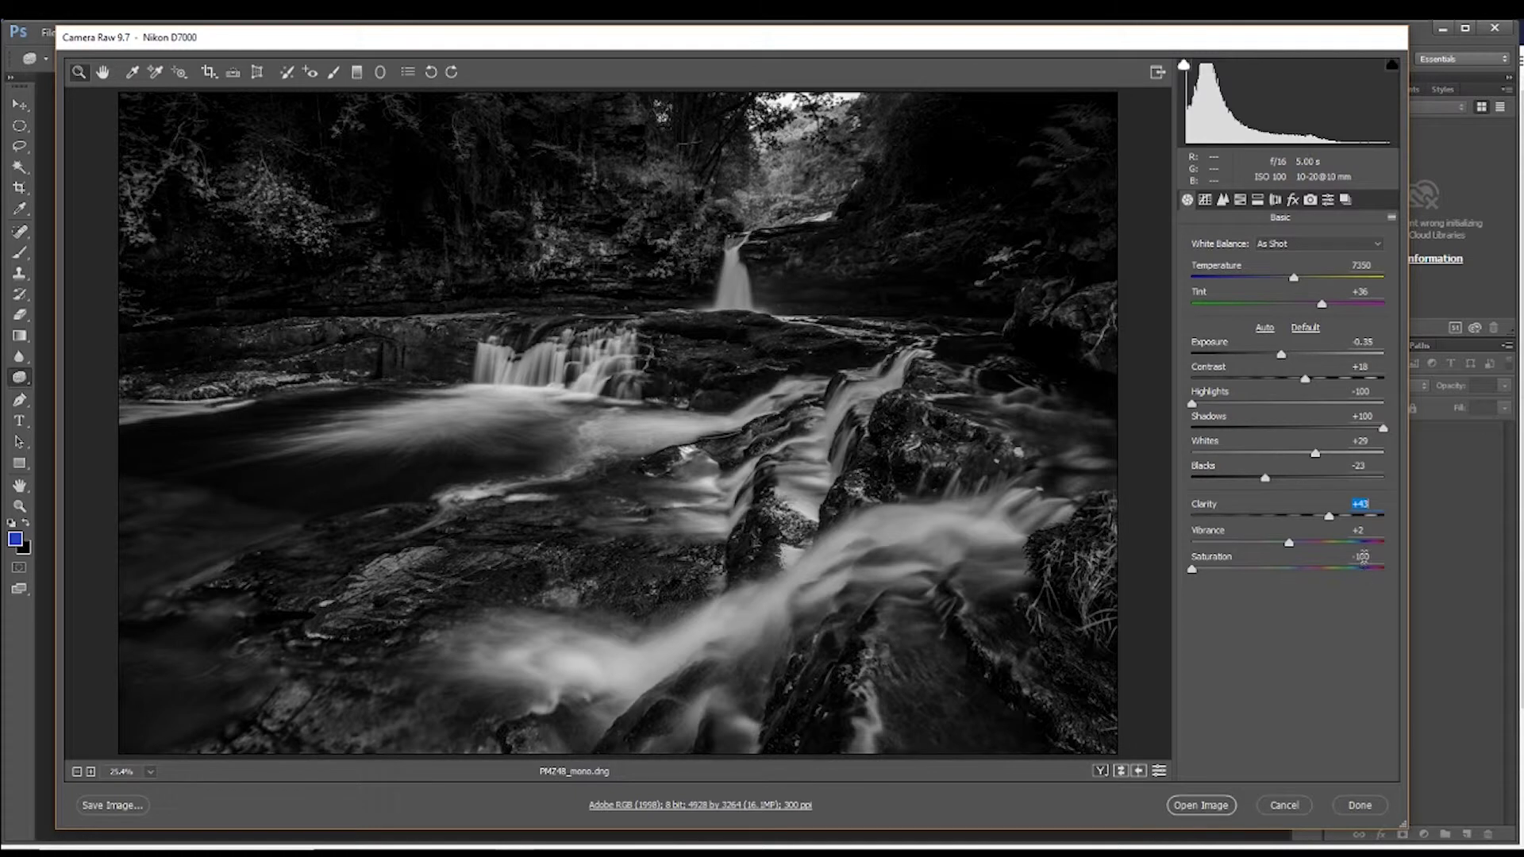
left_click(1362, 556)
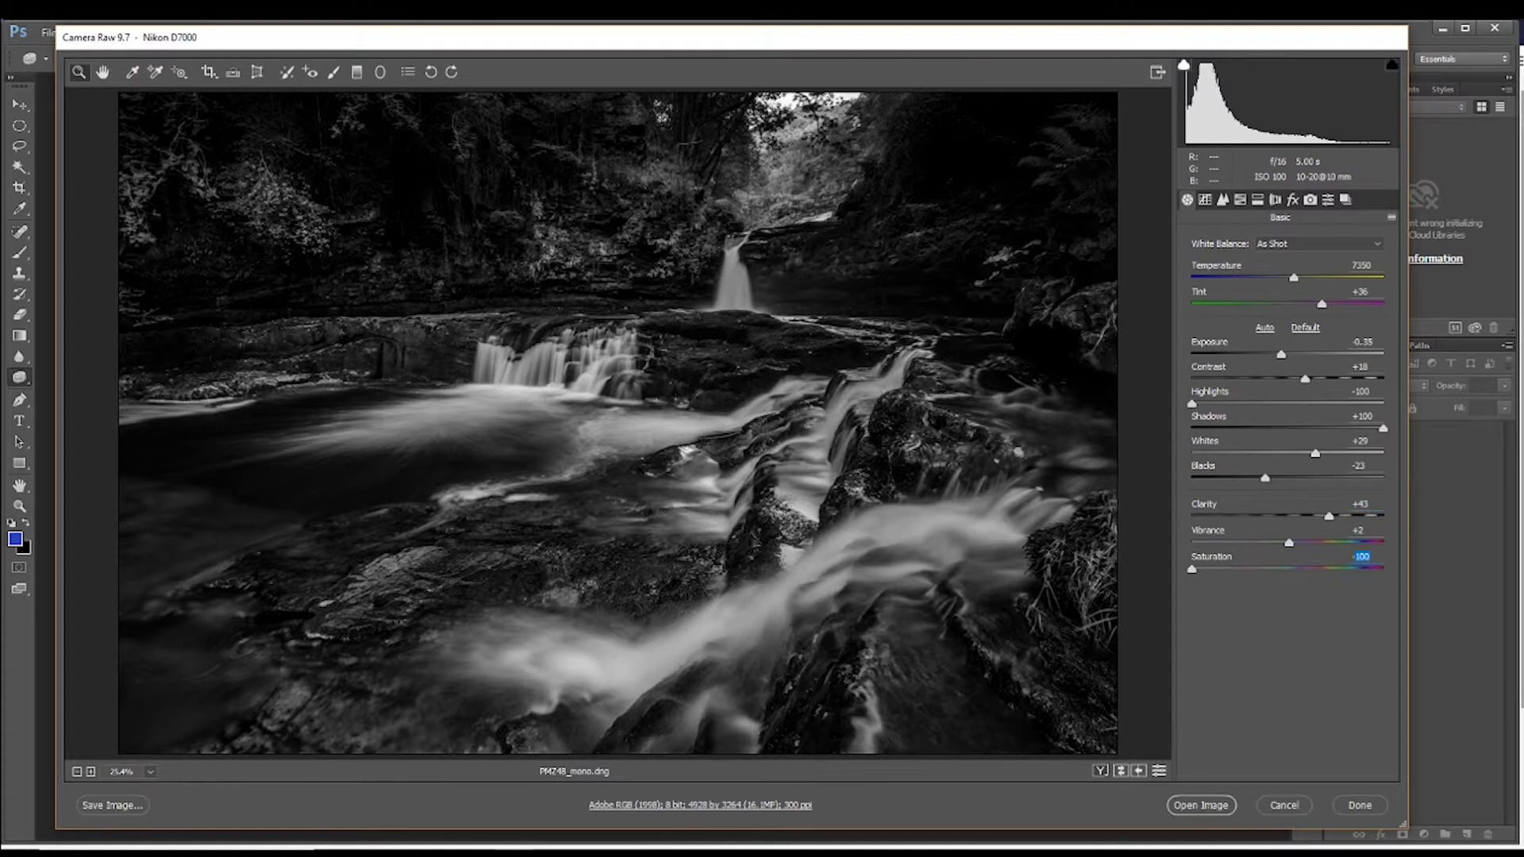
type("0")
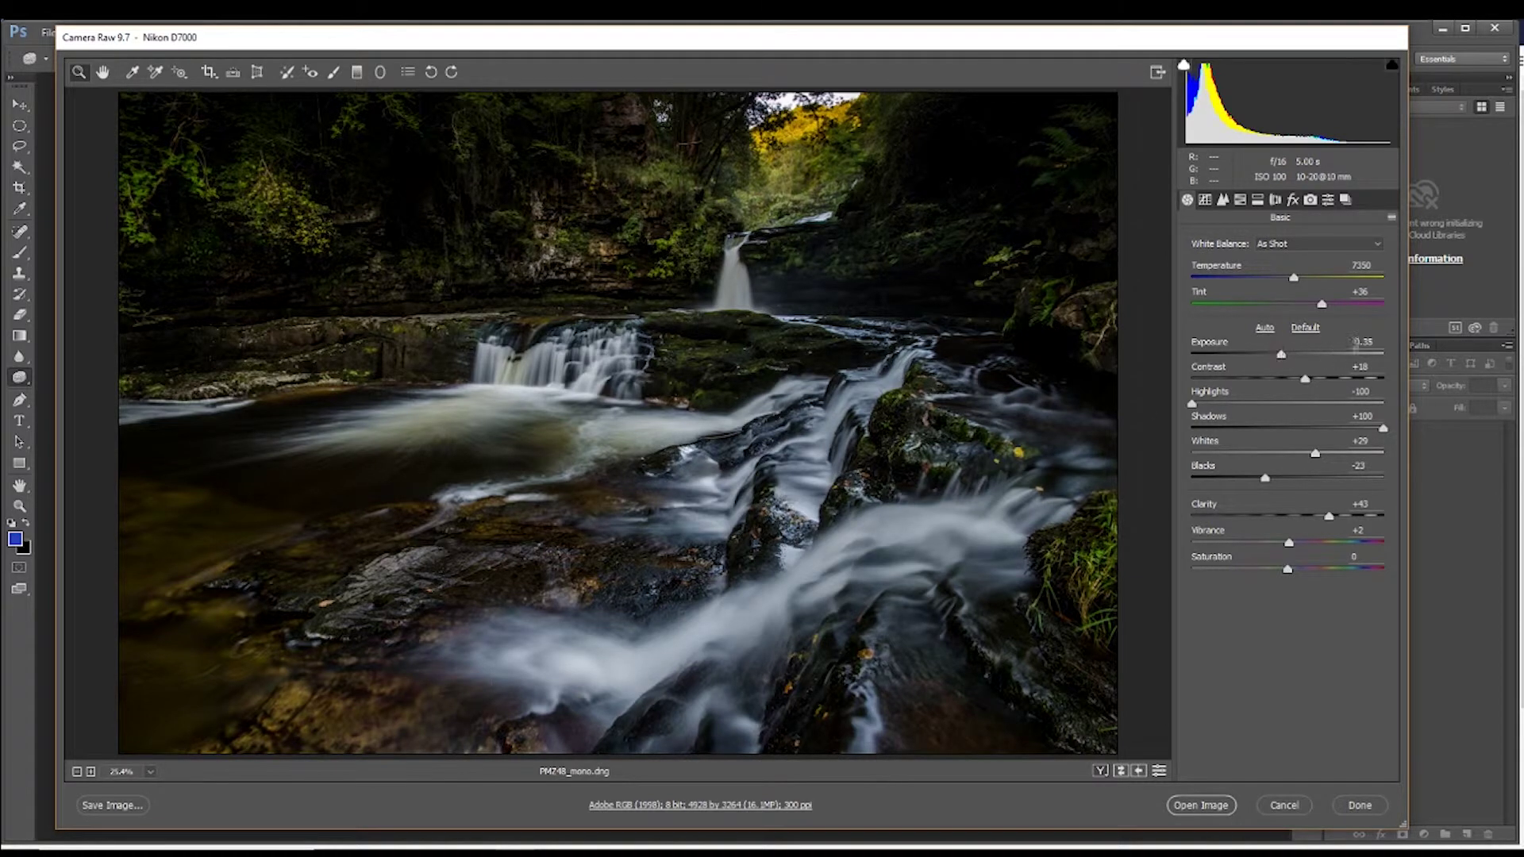
- Reset Exposure and Contrast to 0, and ease Whites to +18 and Blacks to -16
type("0")
key("Return")
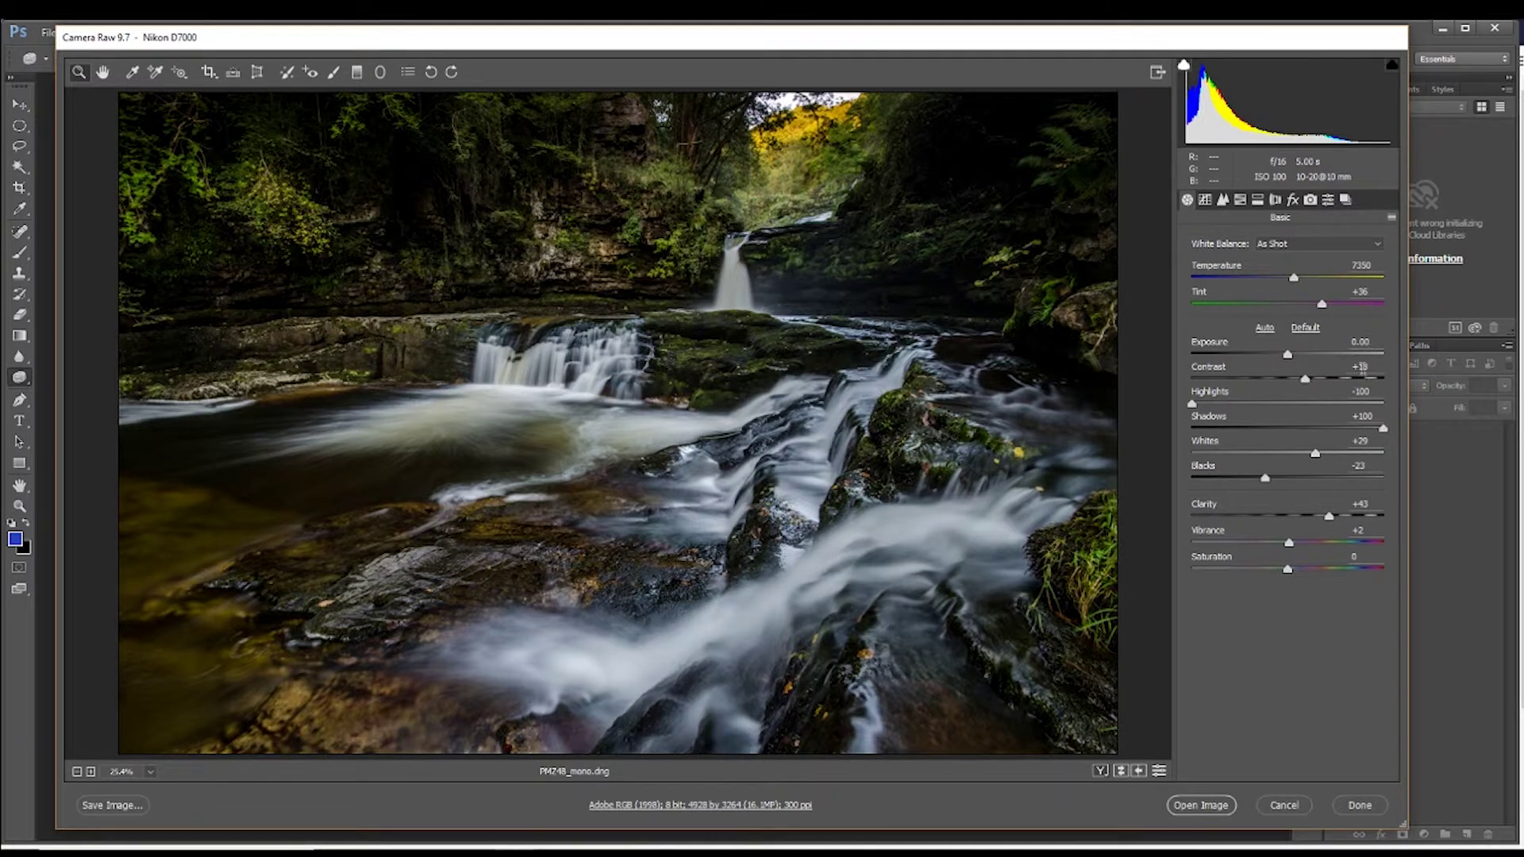
type("0")
key("Return")
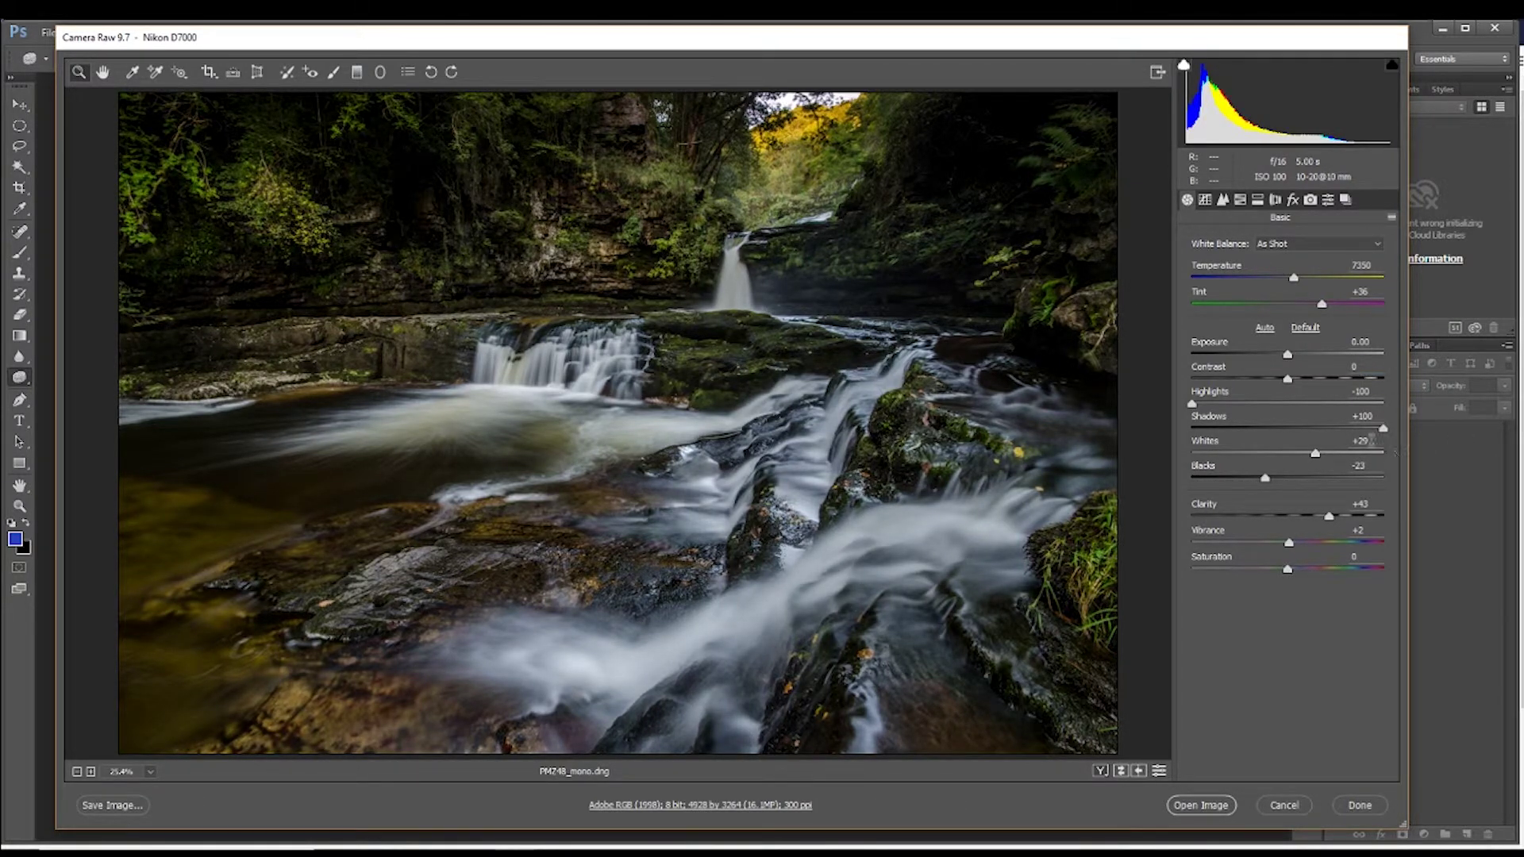
left_click_drag(1315, 458, 1272, 479)
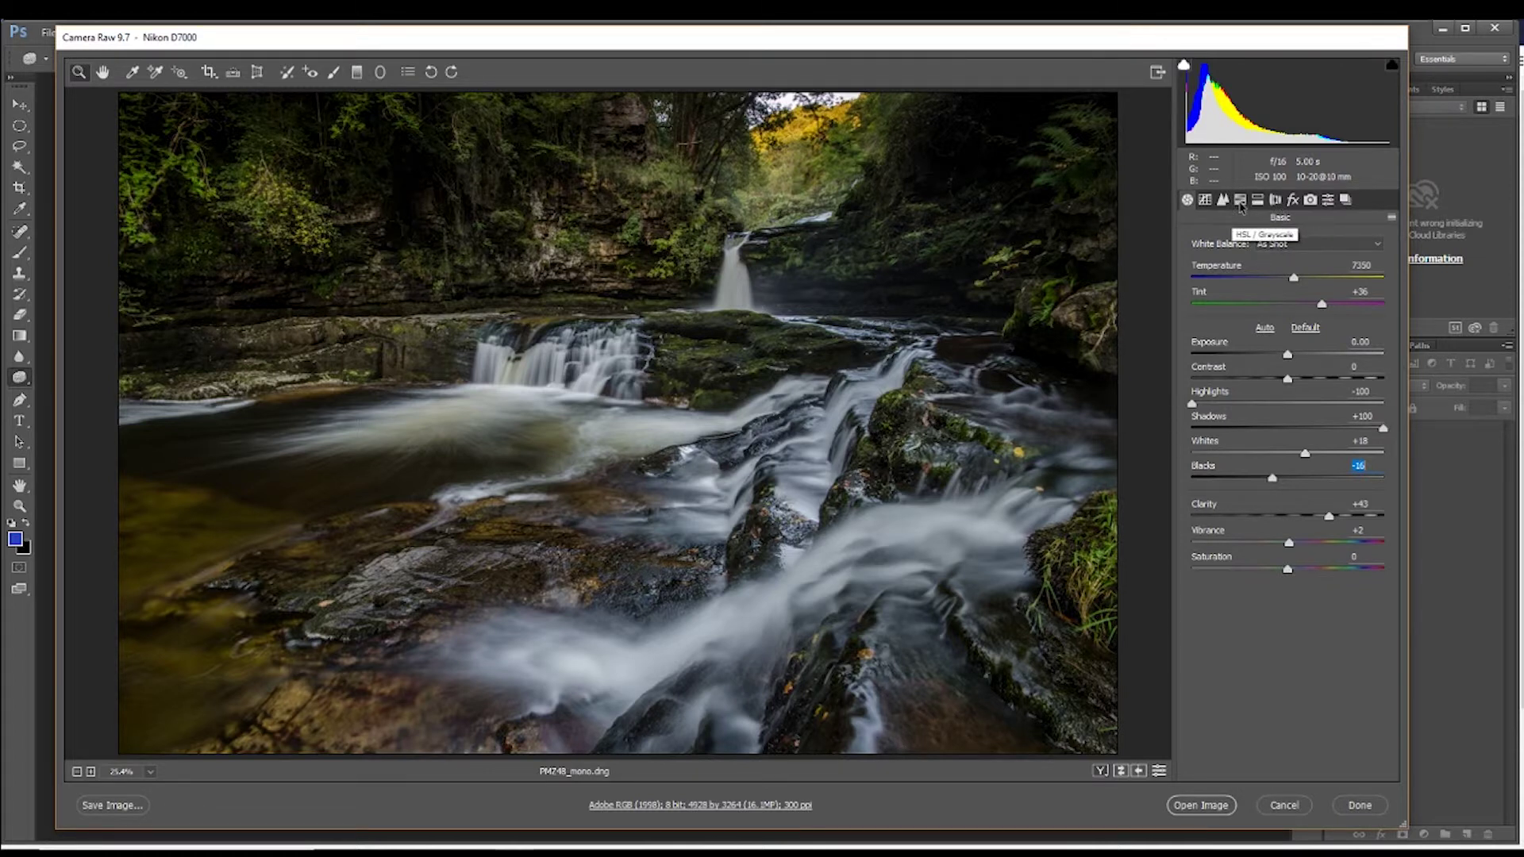
- Tick Convert to Grayscale in HSL/Grayscale, try Auto, then reset every mix value to 0
left_click(1240, 202)
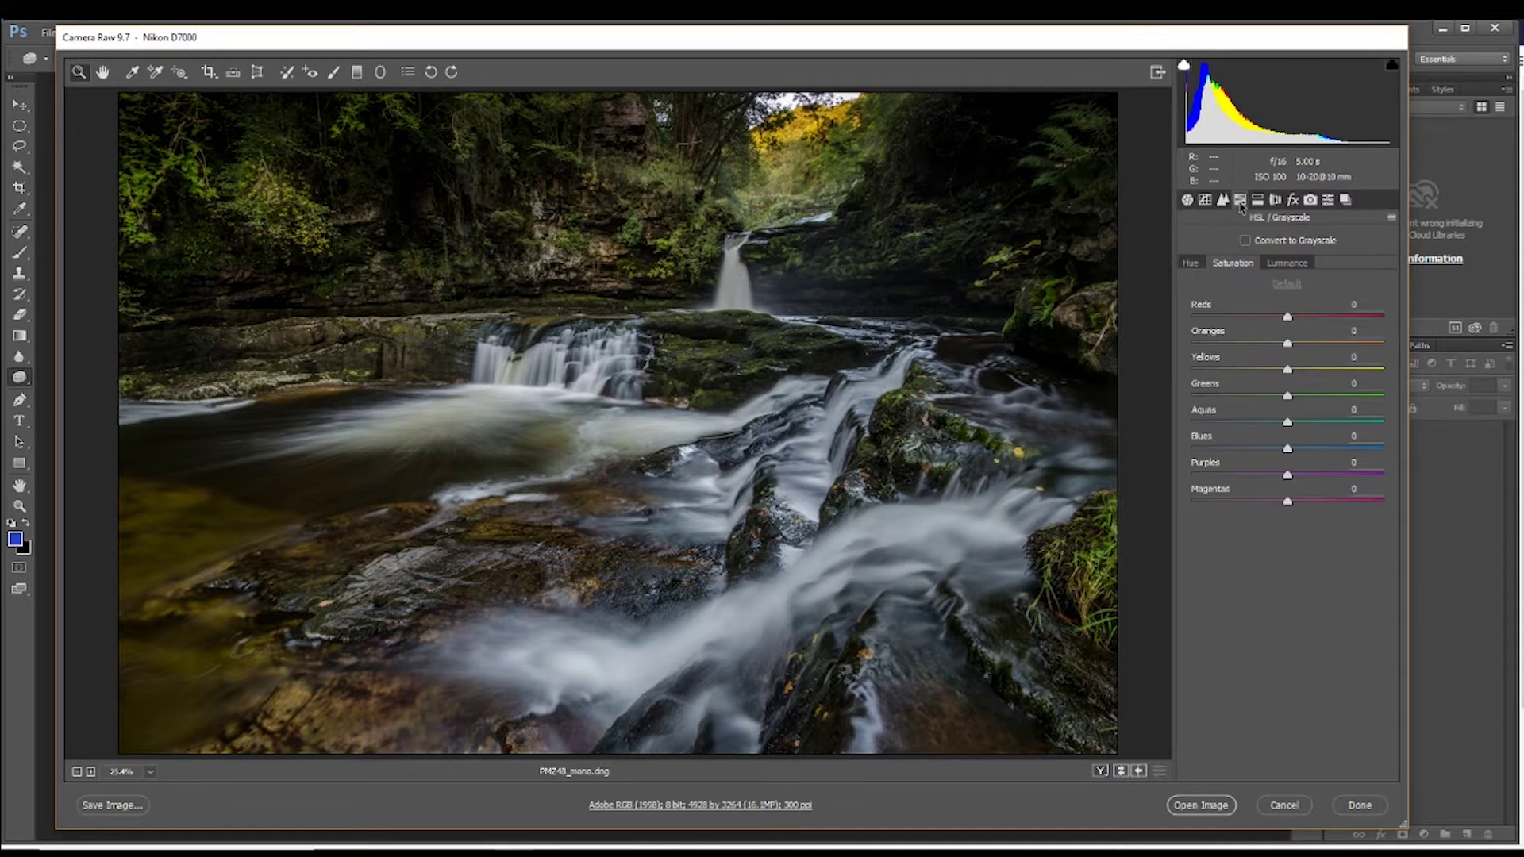
left_click(1245, 241)
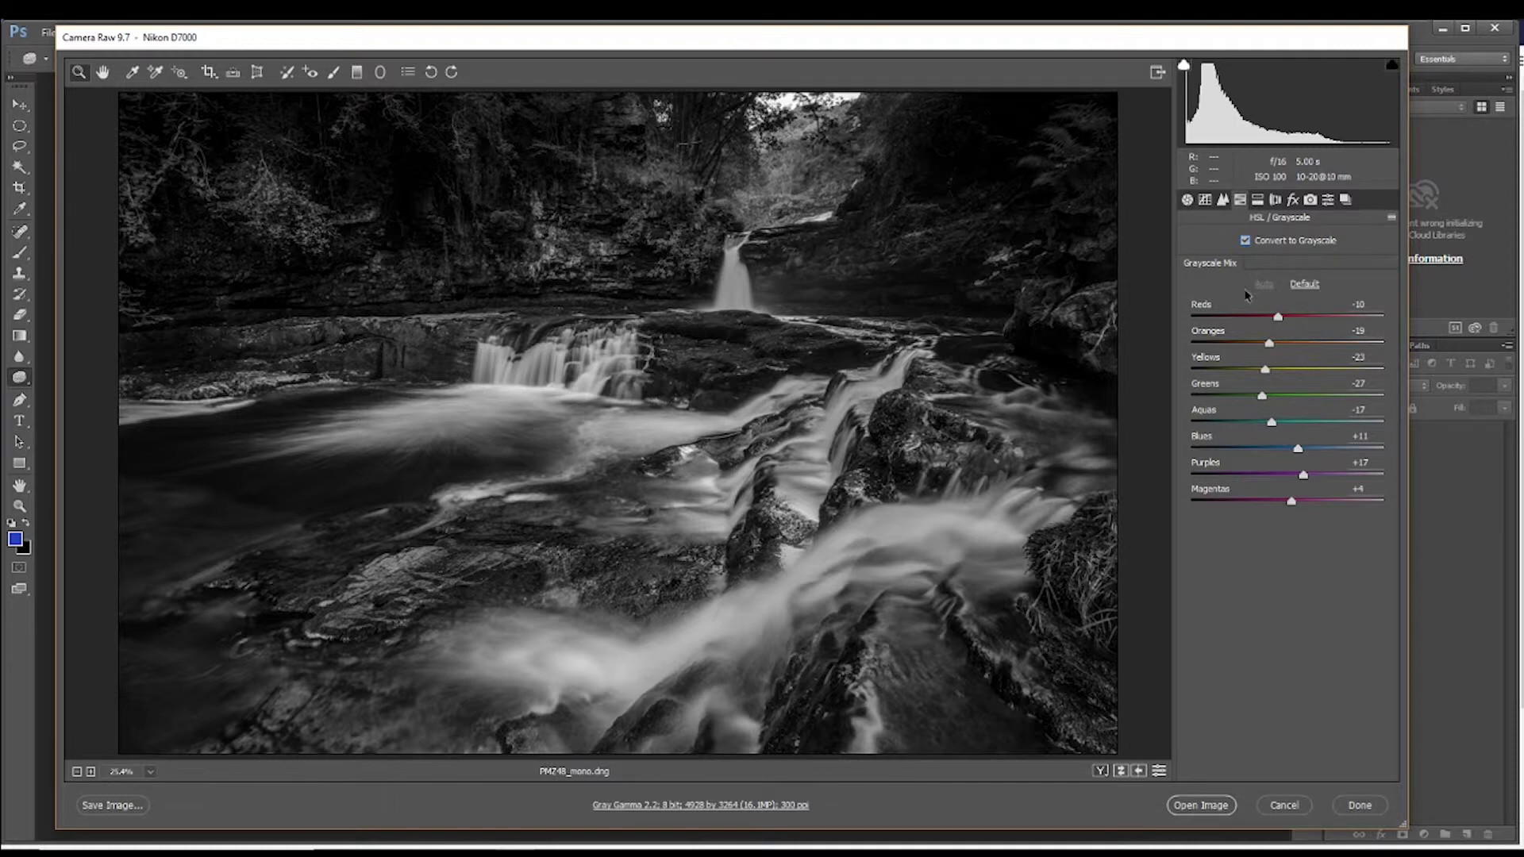
left_click(1306, 285)
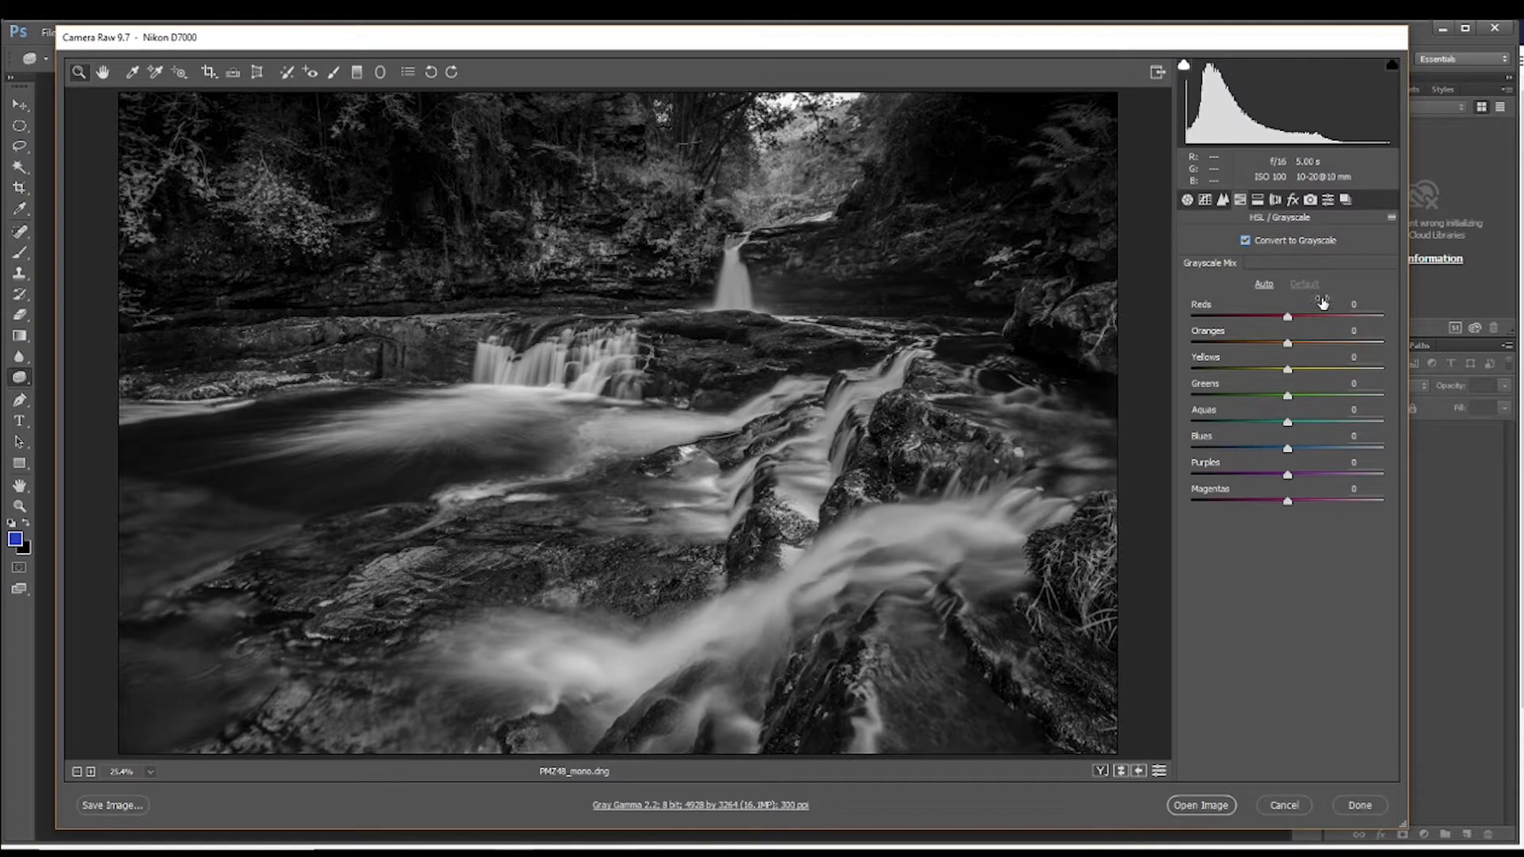
left_click(1263, 284)
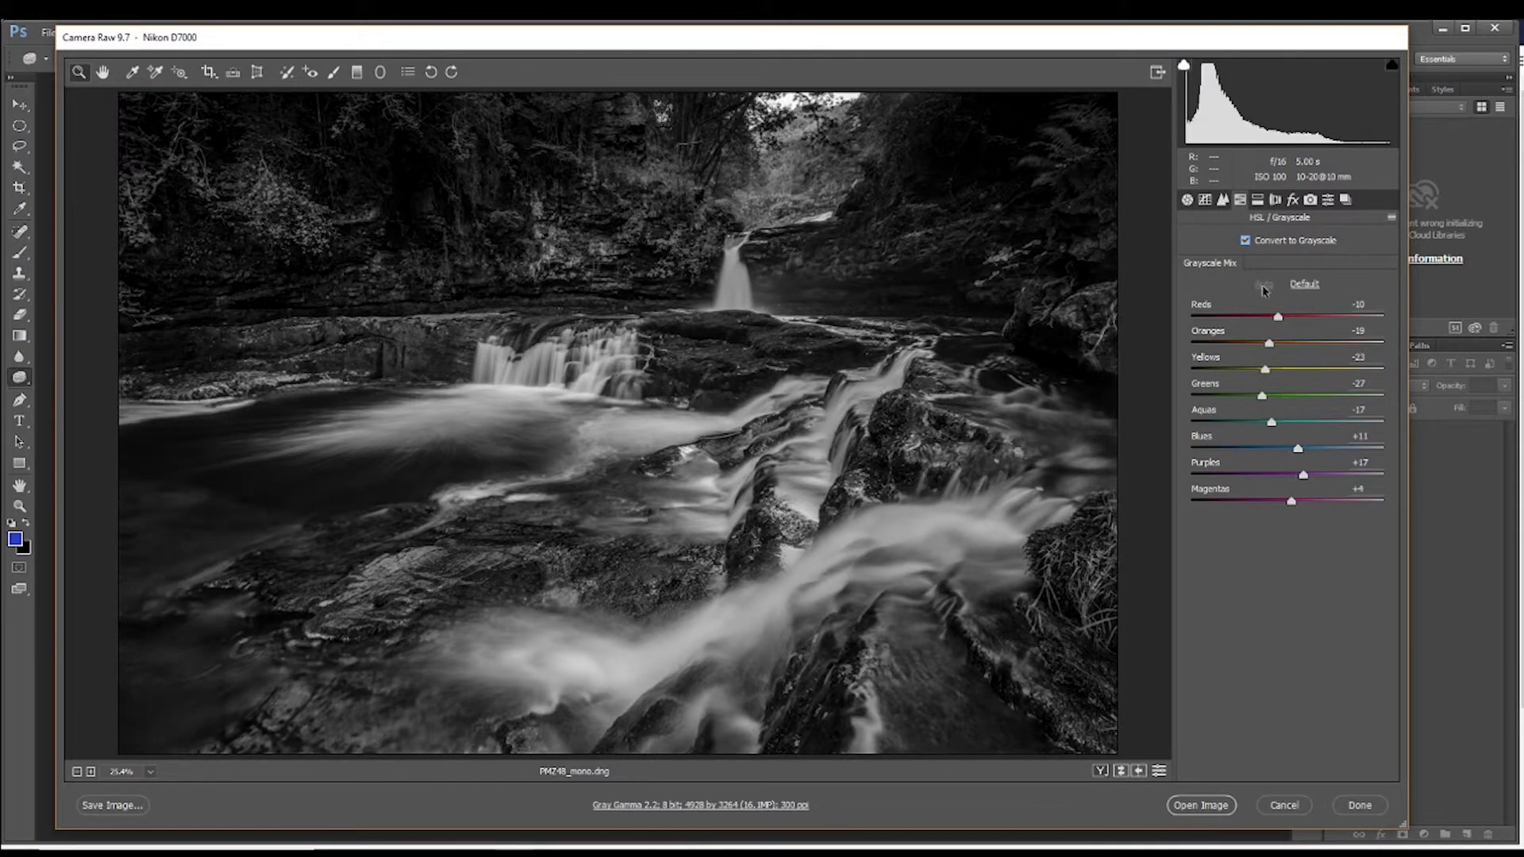
left_click(1306, 284)
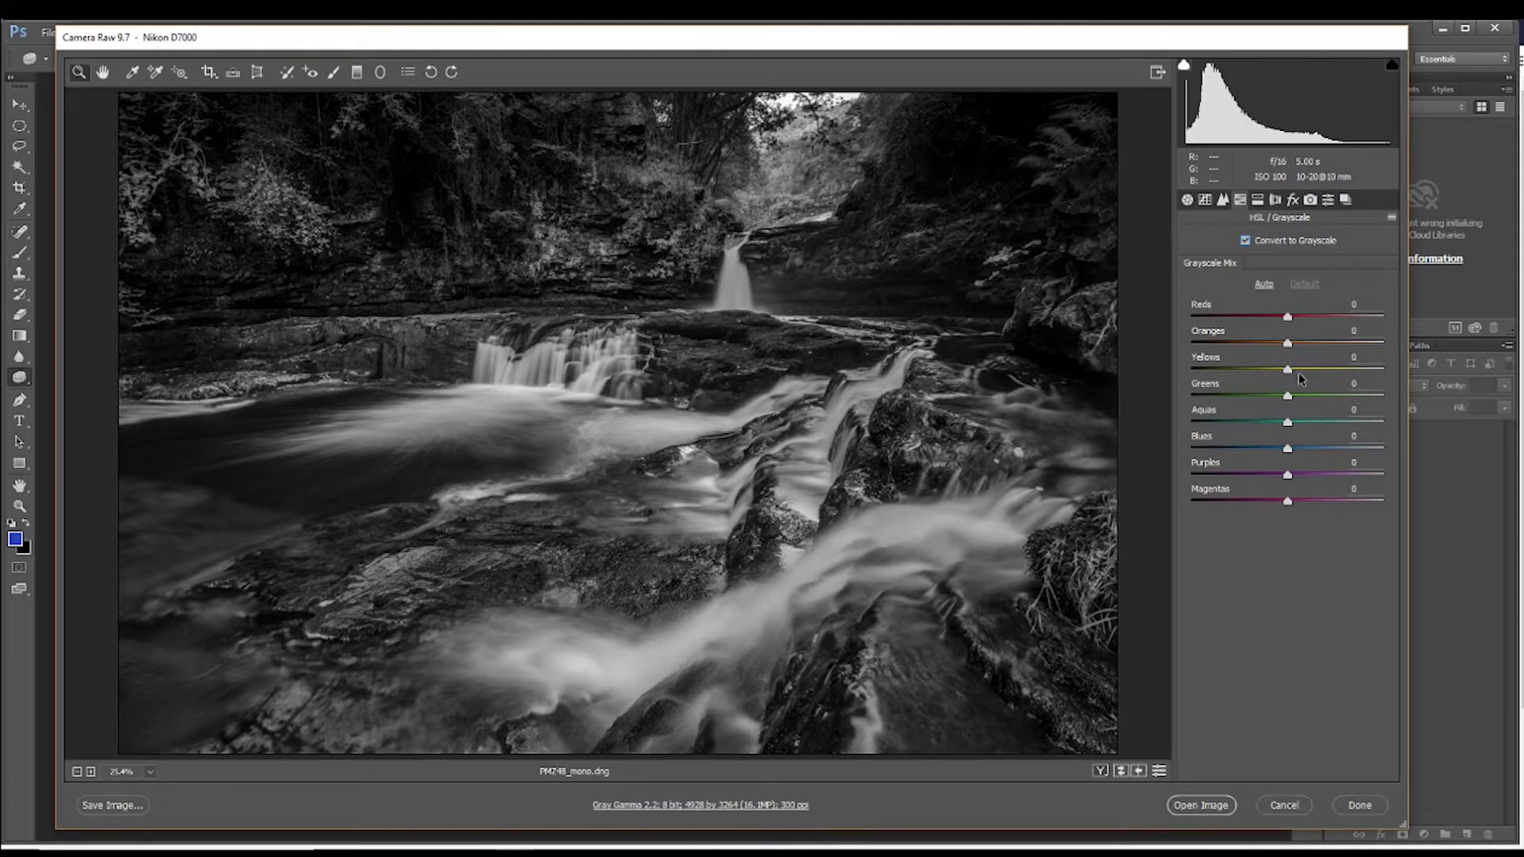
- Drag Yellows to +71 and Greens to +39 in the Grayscale Mix to lift the foliage
left_click_drag(1292, 375, 1327, 401)
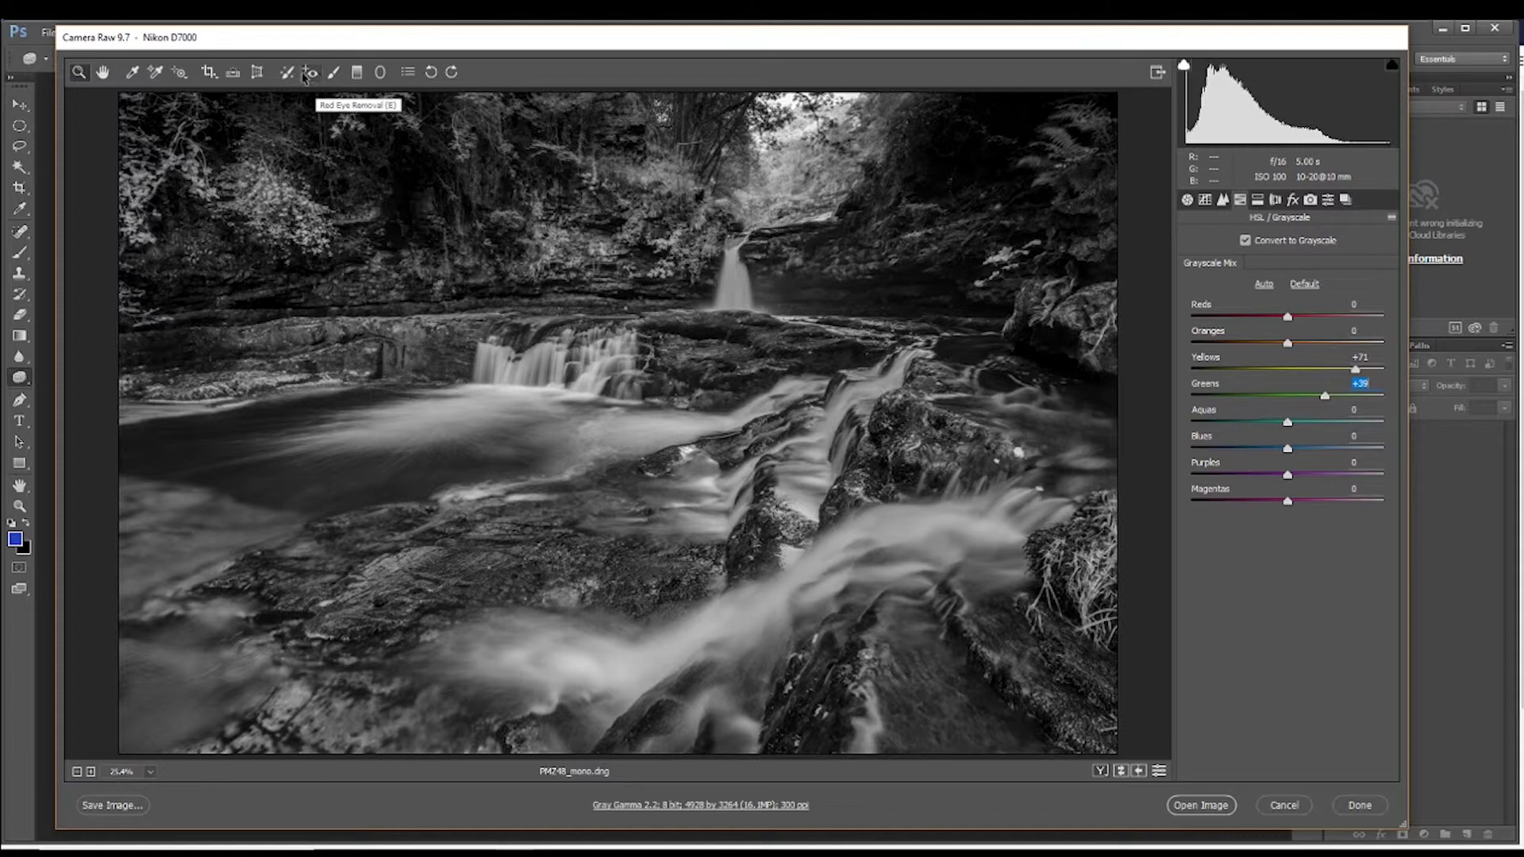
- With the Targeted Adjustment tool, brighten the yellow foliage, waterfall aquas and mossy rocks
left_click(181, 73)
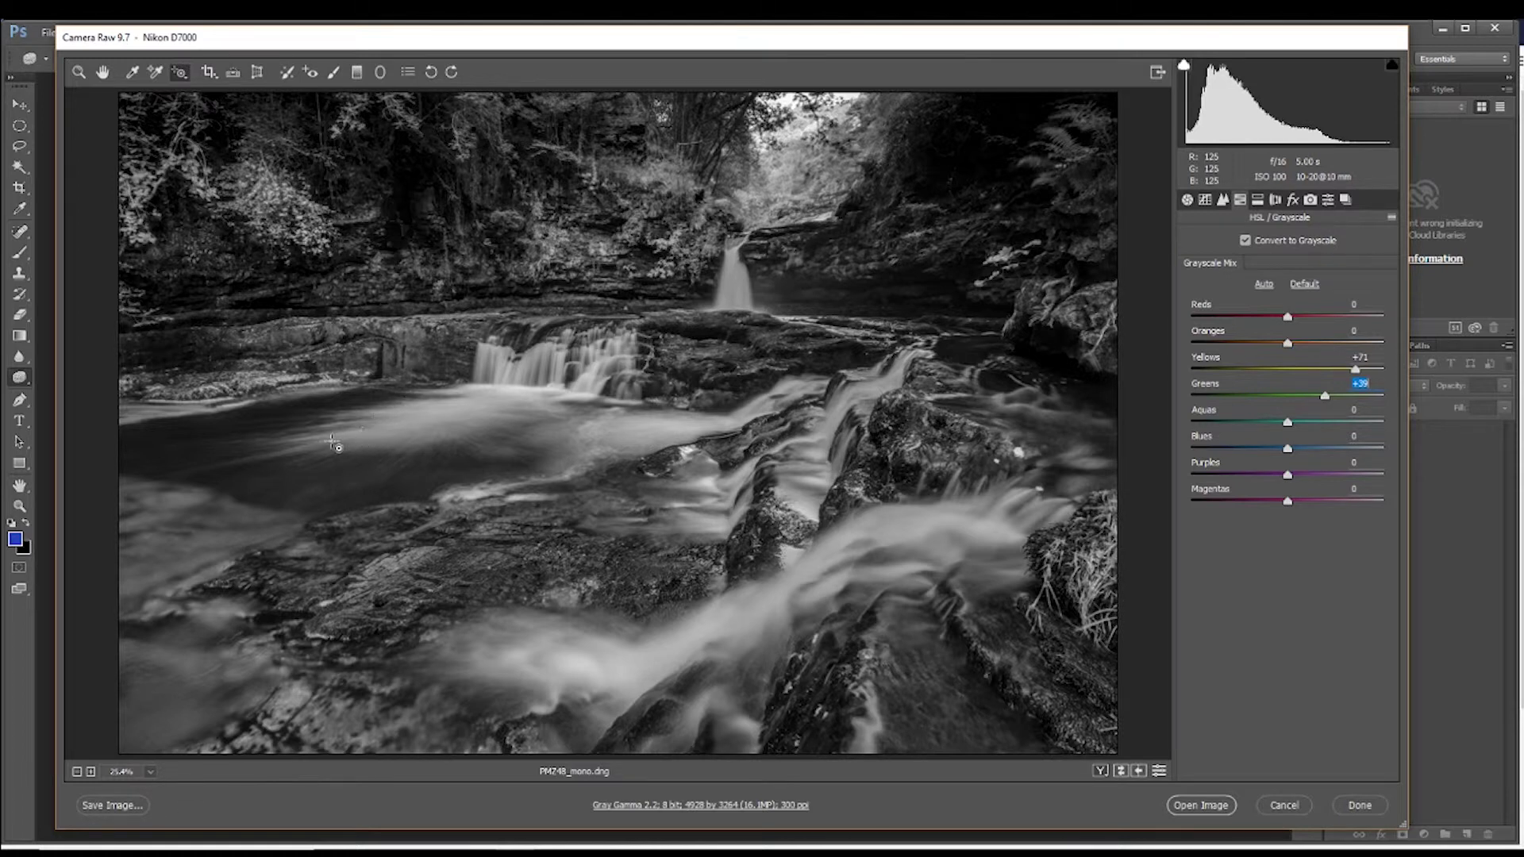
mouse_move(292, 479)
left_mouse_down()
mouse_move(293, 439)
mouse_move(280, 488)
mouse_move(305, 493)
left_mouse_up()
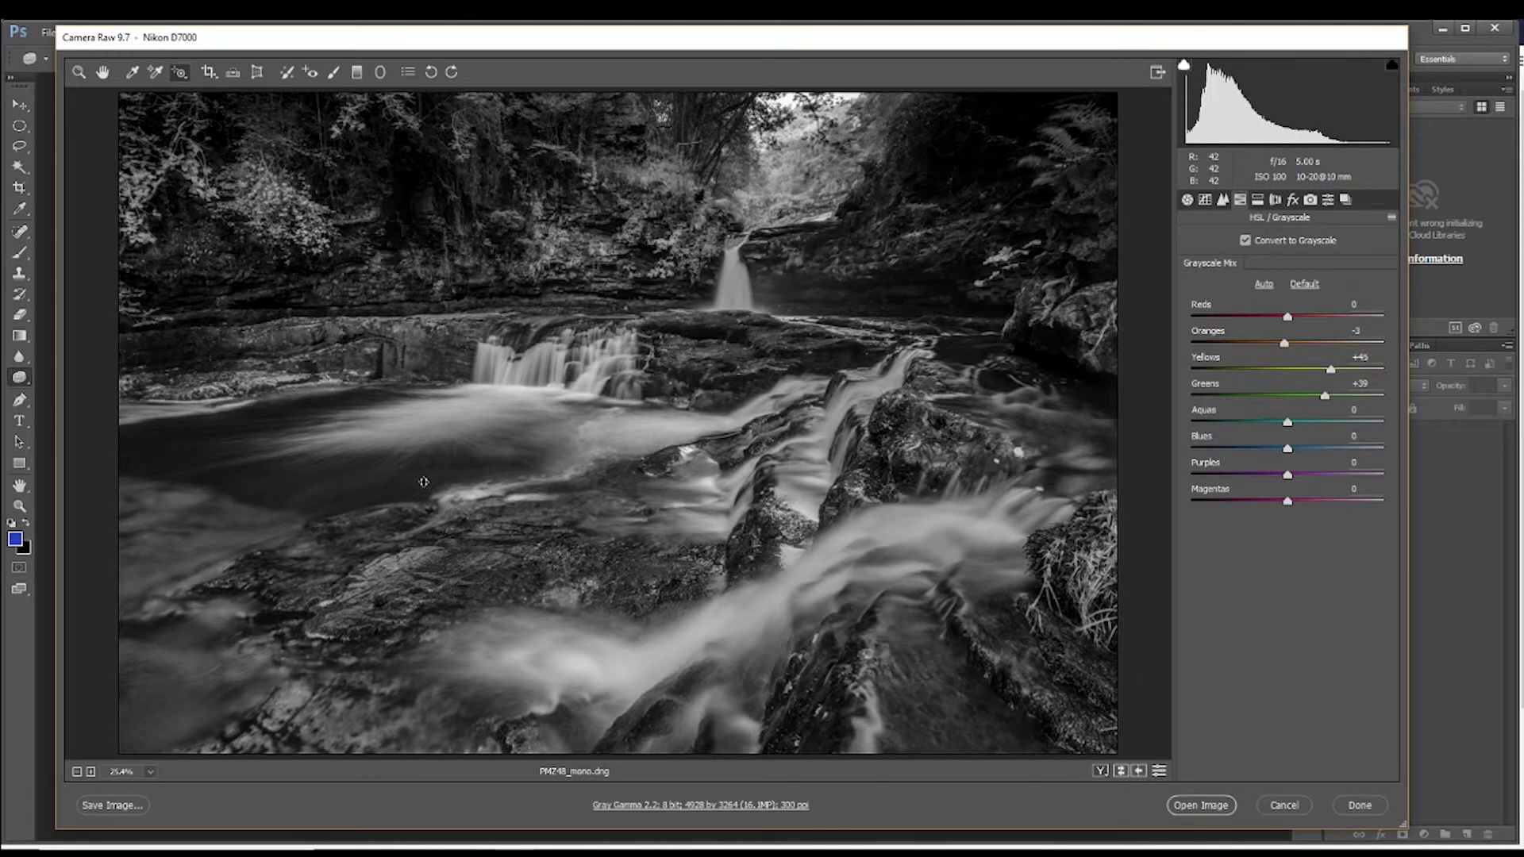
mouse_move(424, 481)
left_mouse_down()
mouse_move(424, 469)
mouse_move(420, 494)
mouse_move(431, 474)
left_mouse_up()
left_click_drag(743, 300, 733, 260)
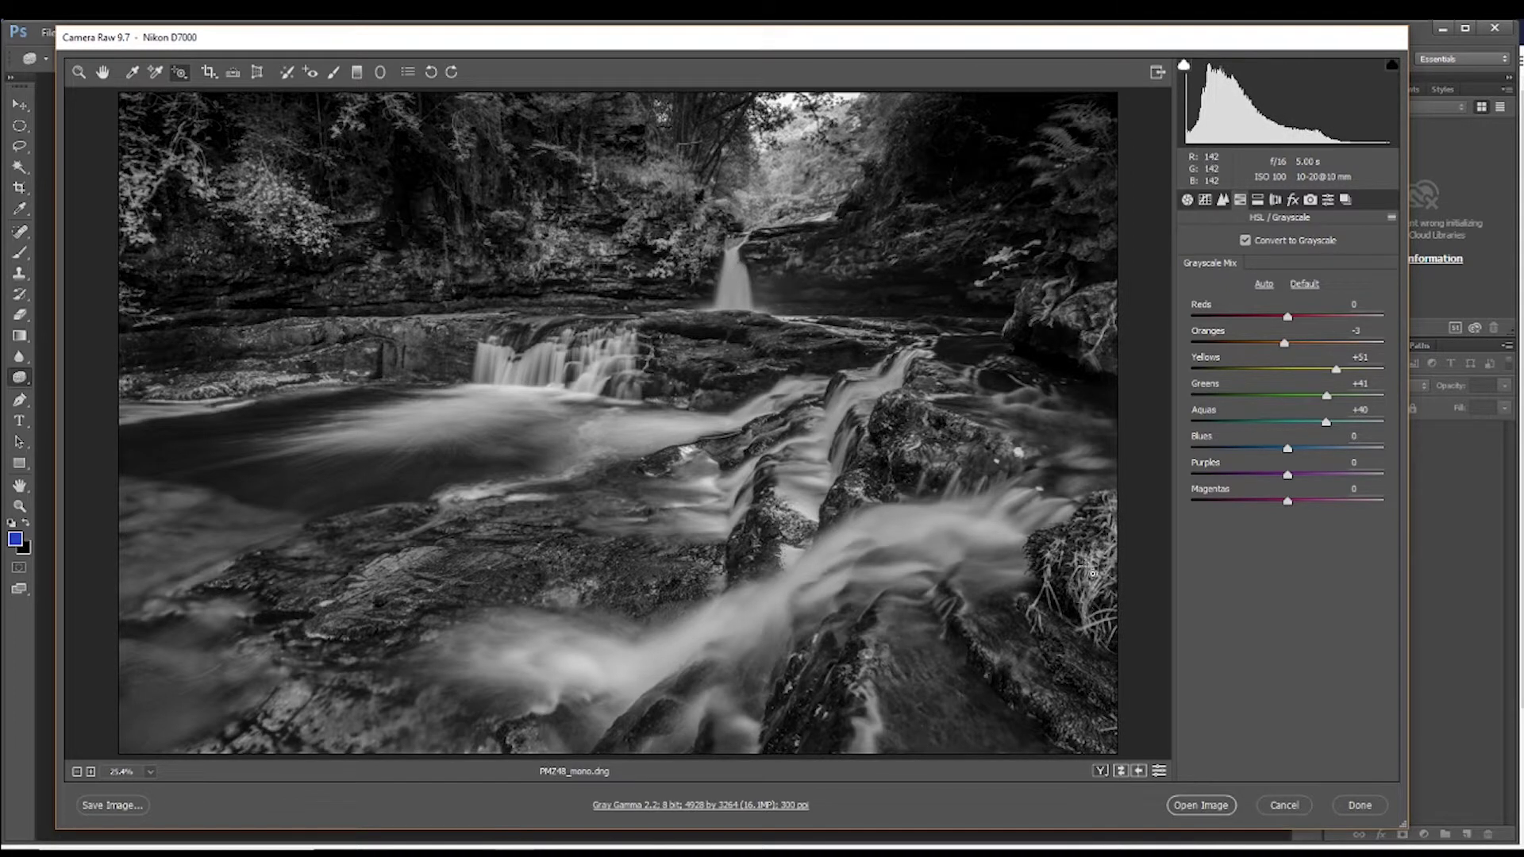
left_click_drag(1092, 574, 1089, 551)
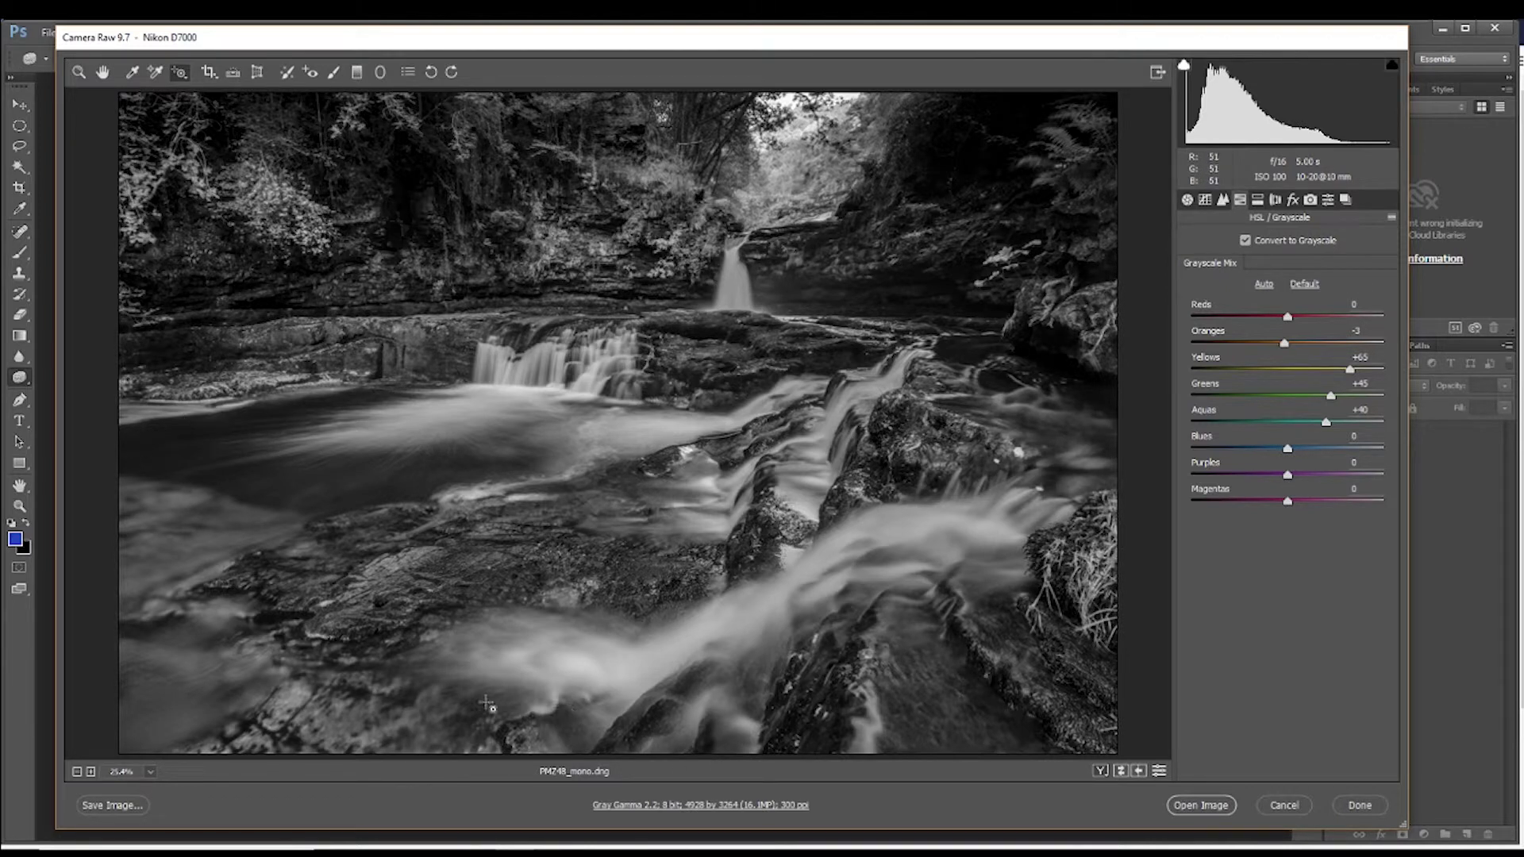
- Drag on the water, reddish rocks, ledge and foliage to reach Reds -20, Oranges -57, Aquas +40
left_click_drag(488, 705, 476, 742)
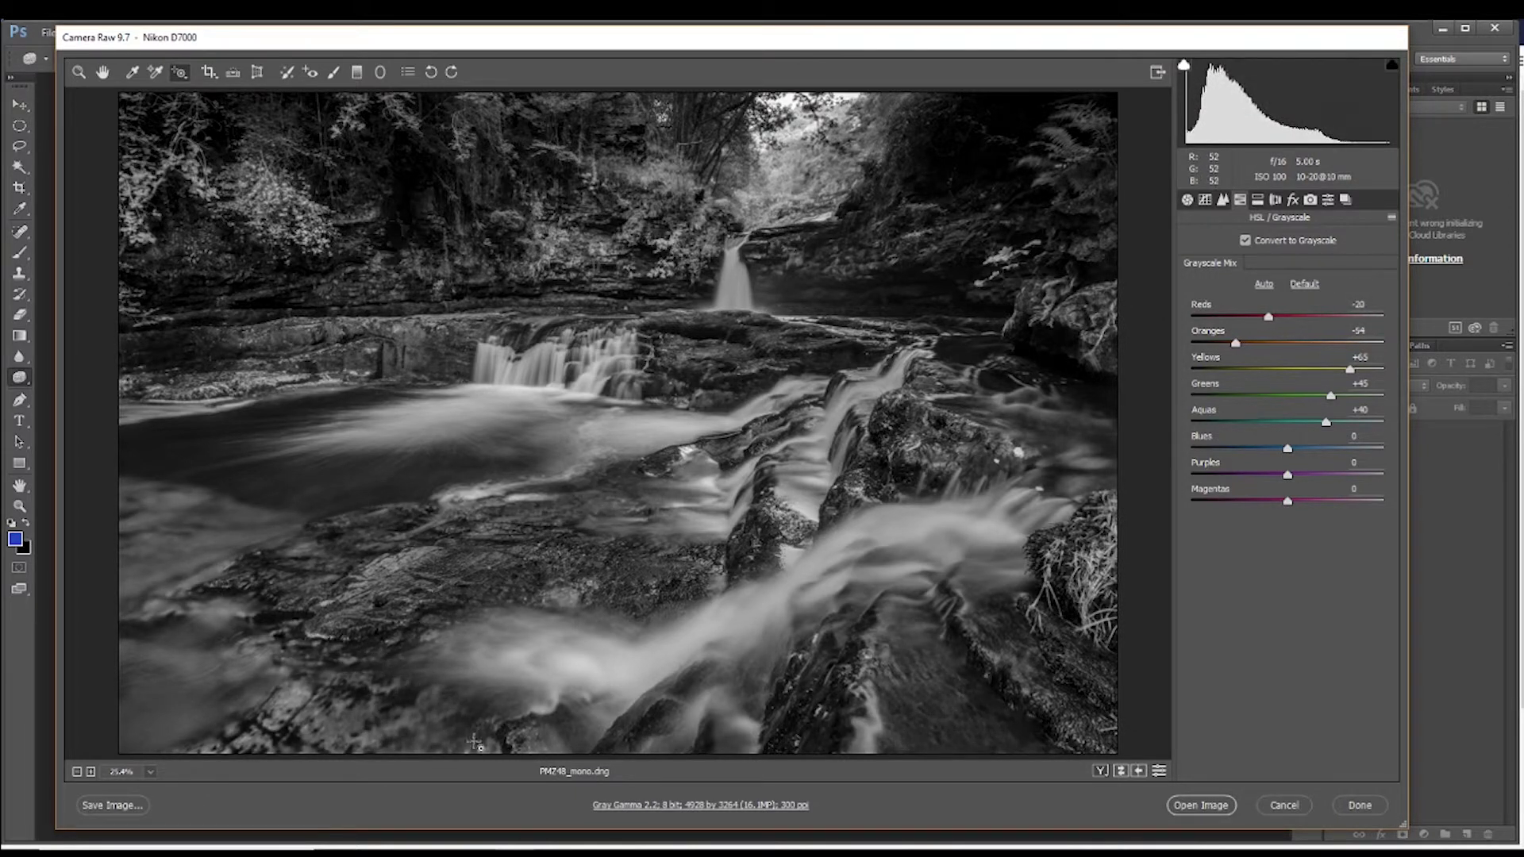
left_click_drag(469, 575, 465, 610)
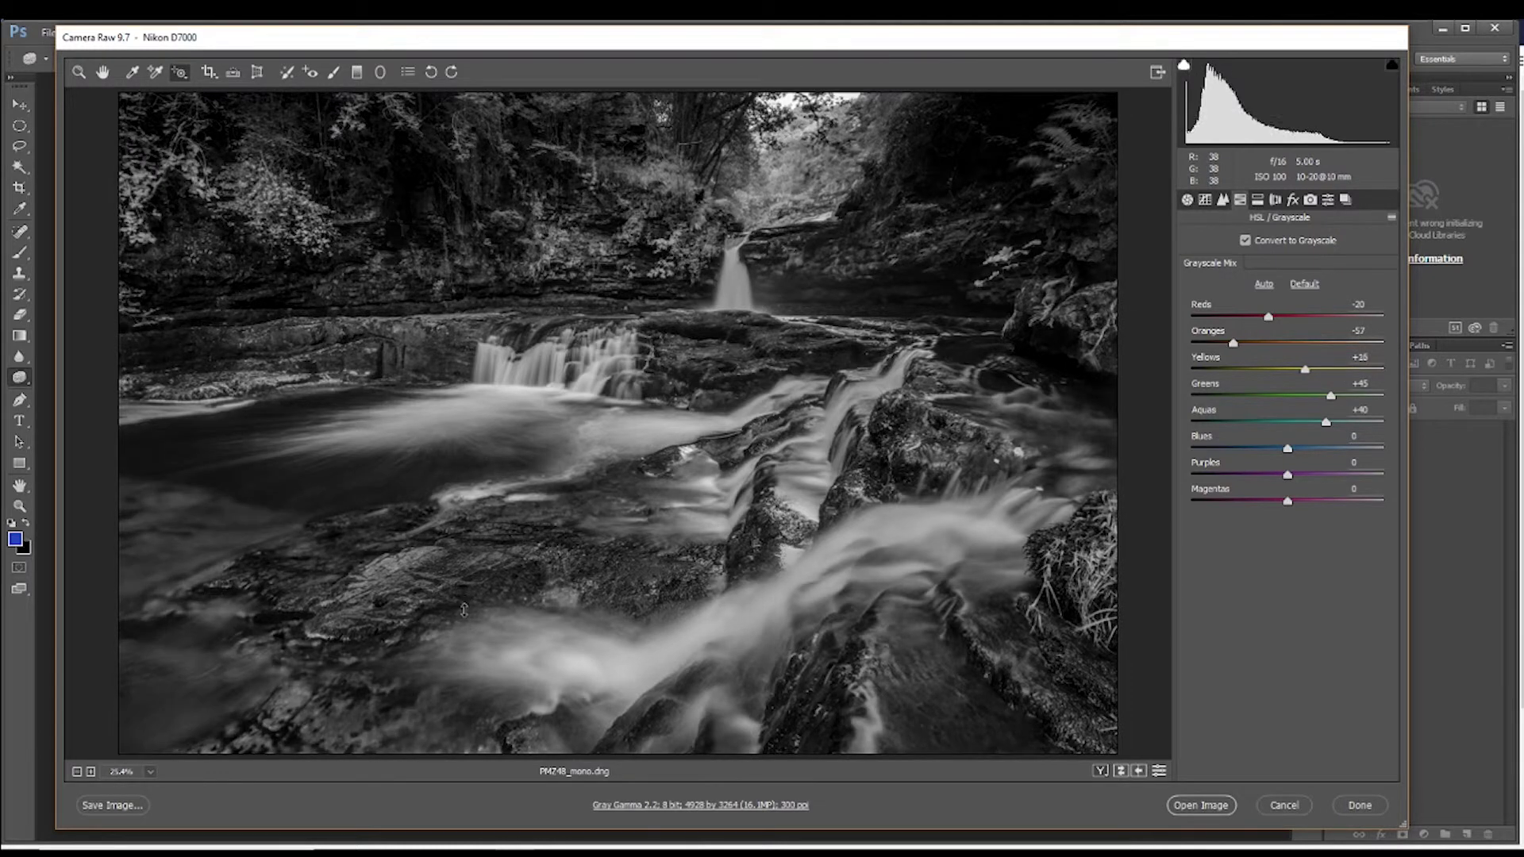
left_click_drag(442, 347, 450, 349)
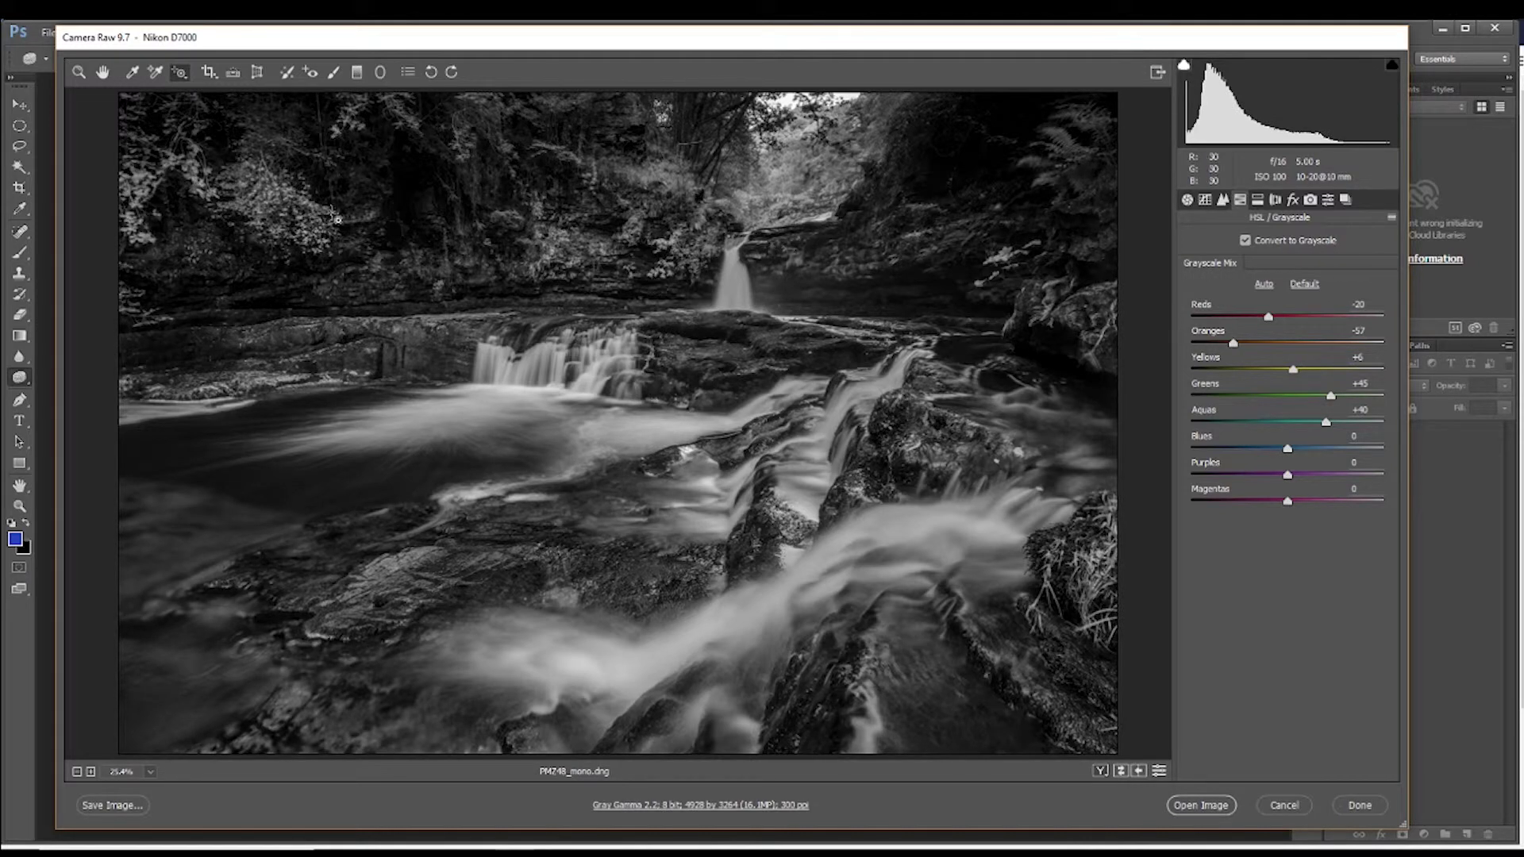
mouse_move(253, 194)
left_mouse_down()
mouse_move(254, 213)
mouse_move(255, 186)
left_mouse_up()
- Raise Blues to +18 and settle the foliage at Yellows +35 and Greens +58
left_click_drag(1053, 239, 1050, 215)
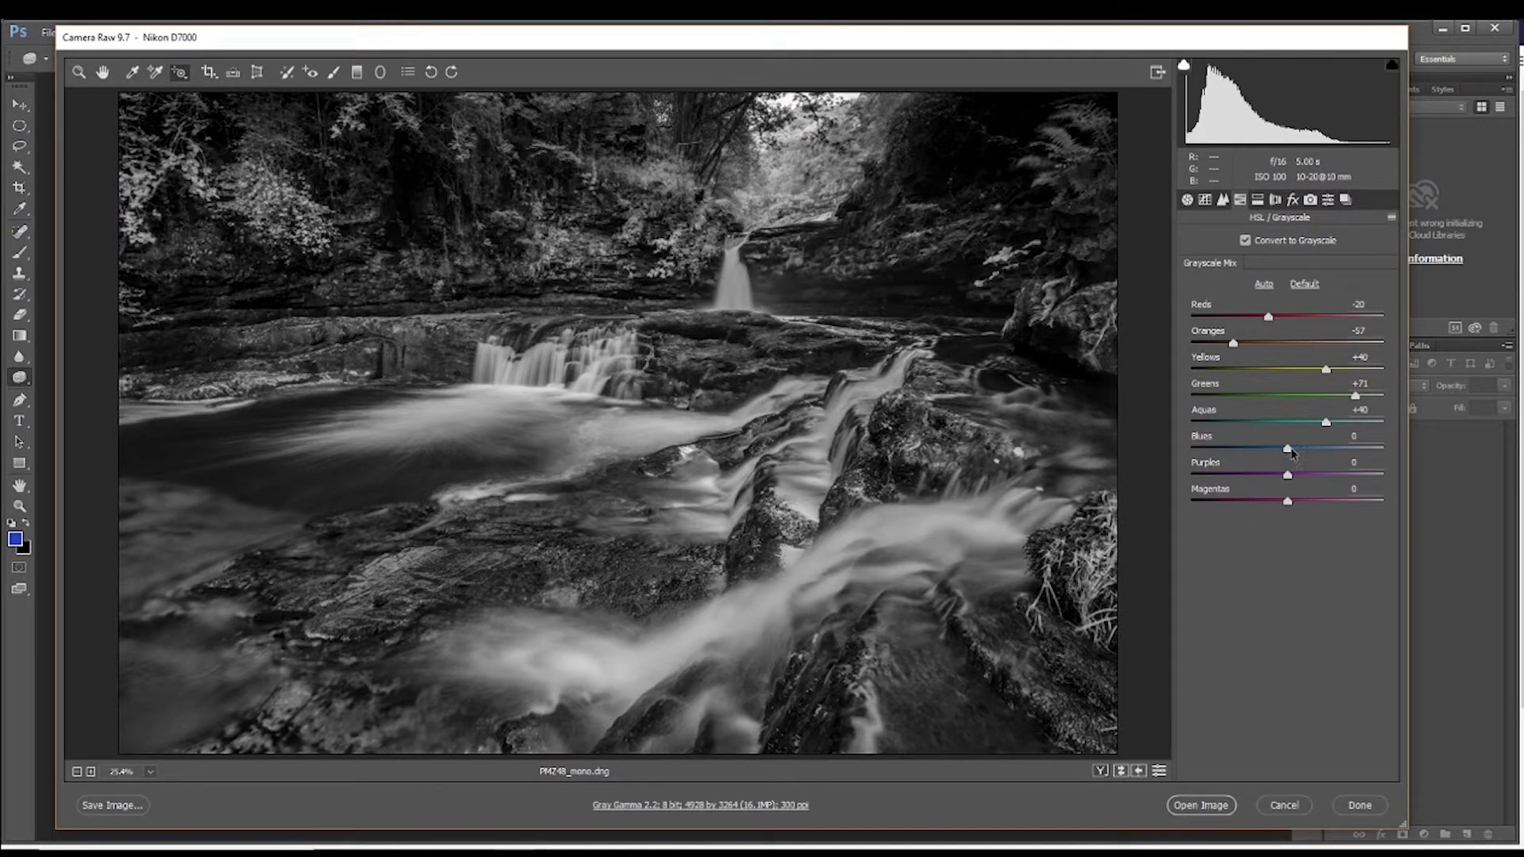
left_click_drag(1287, 449, 1302, 501)
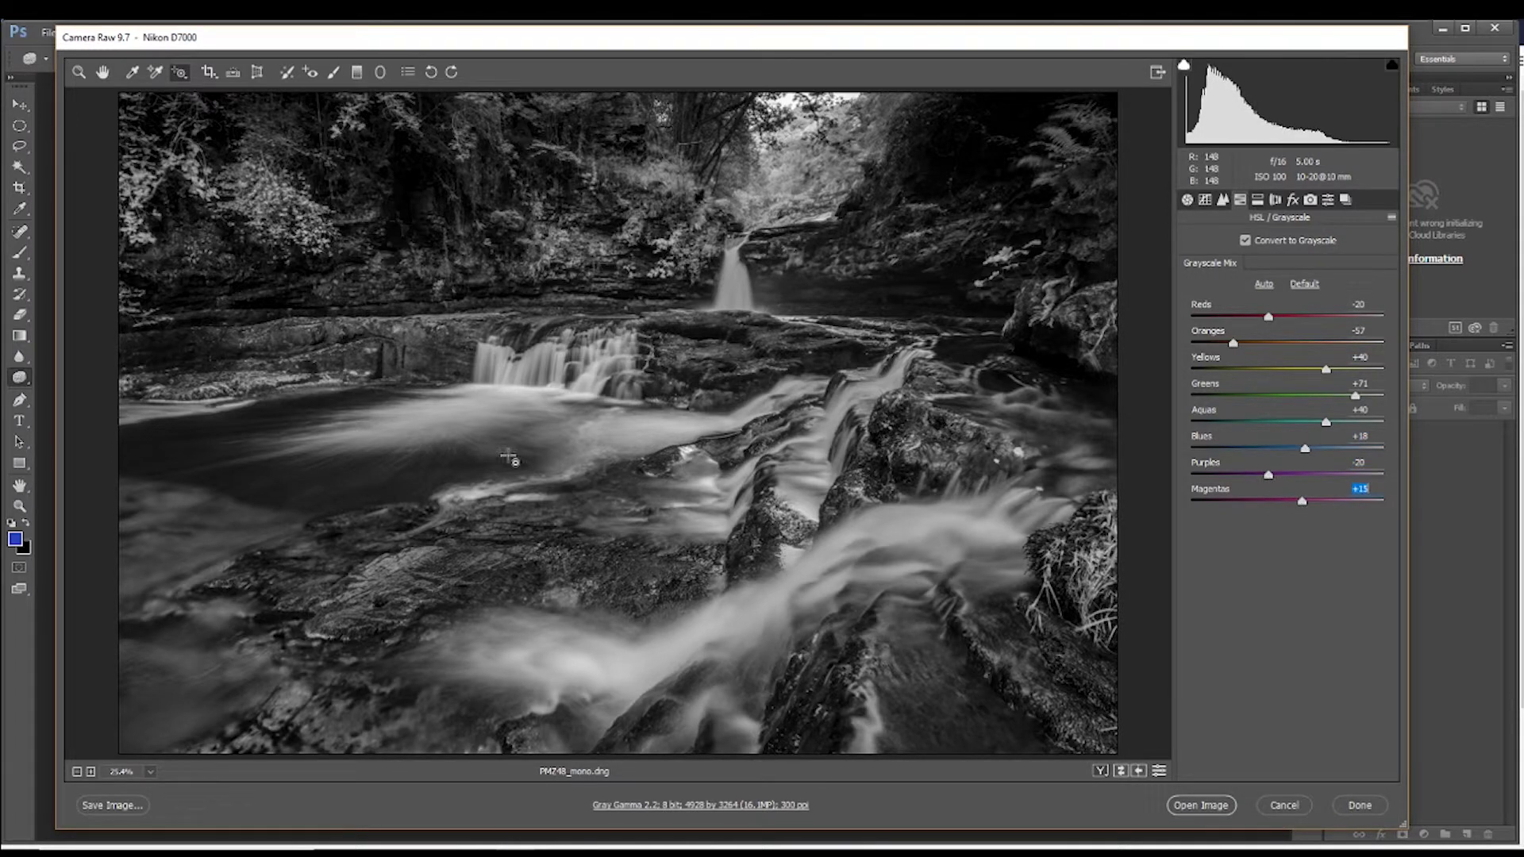
left_click_drag(413, 417, 414, 426)
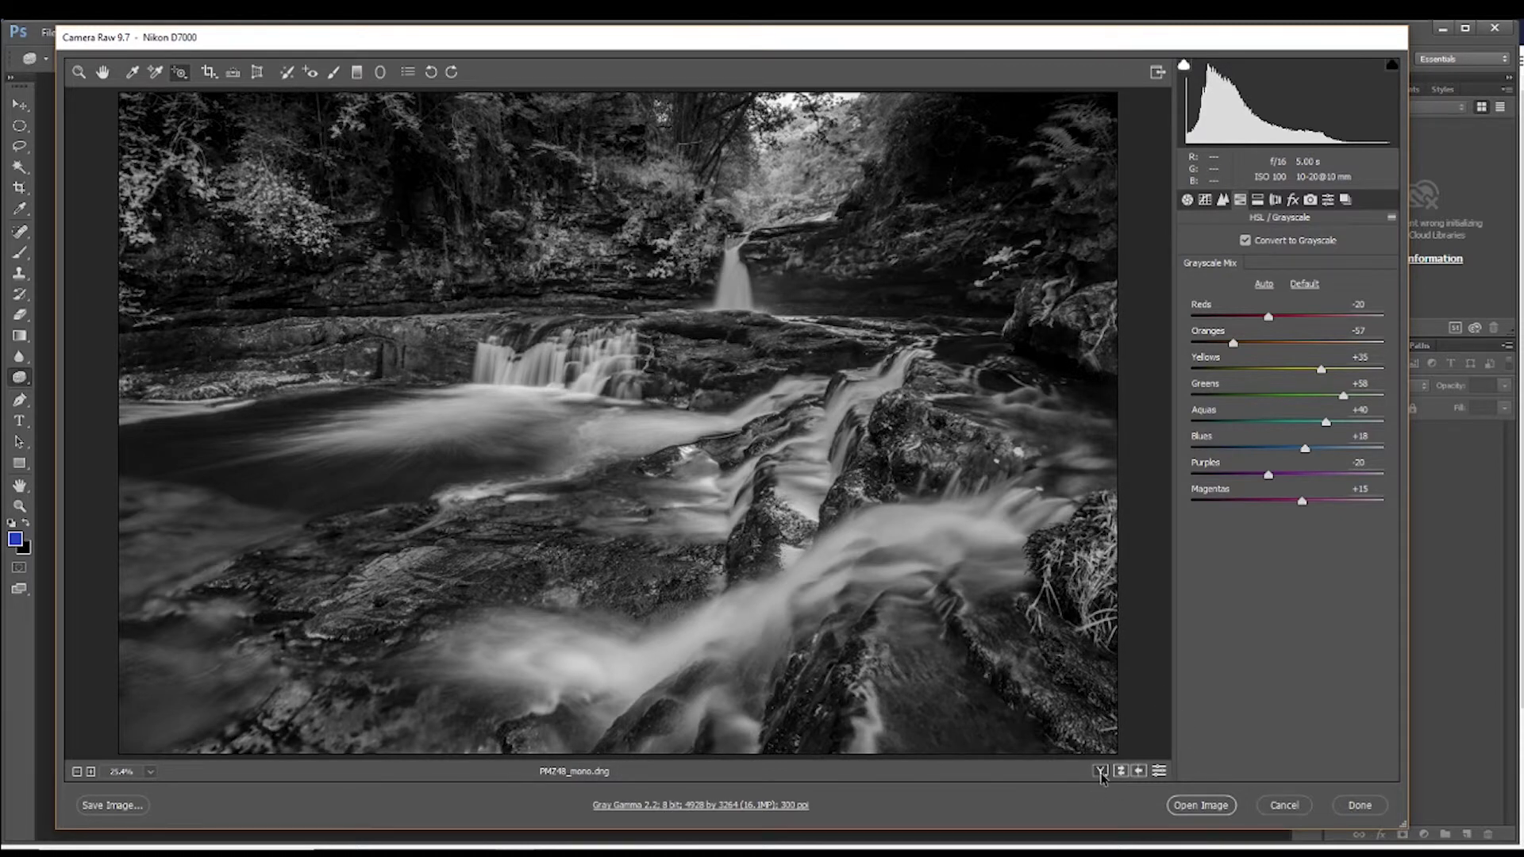
- Toggle Before/After against the colour original, then open the grayscale image in Photoshop as PMZ48_mono-2
left_click(1120, 774)
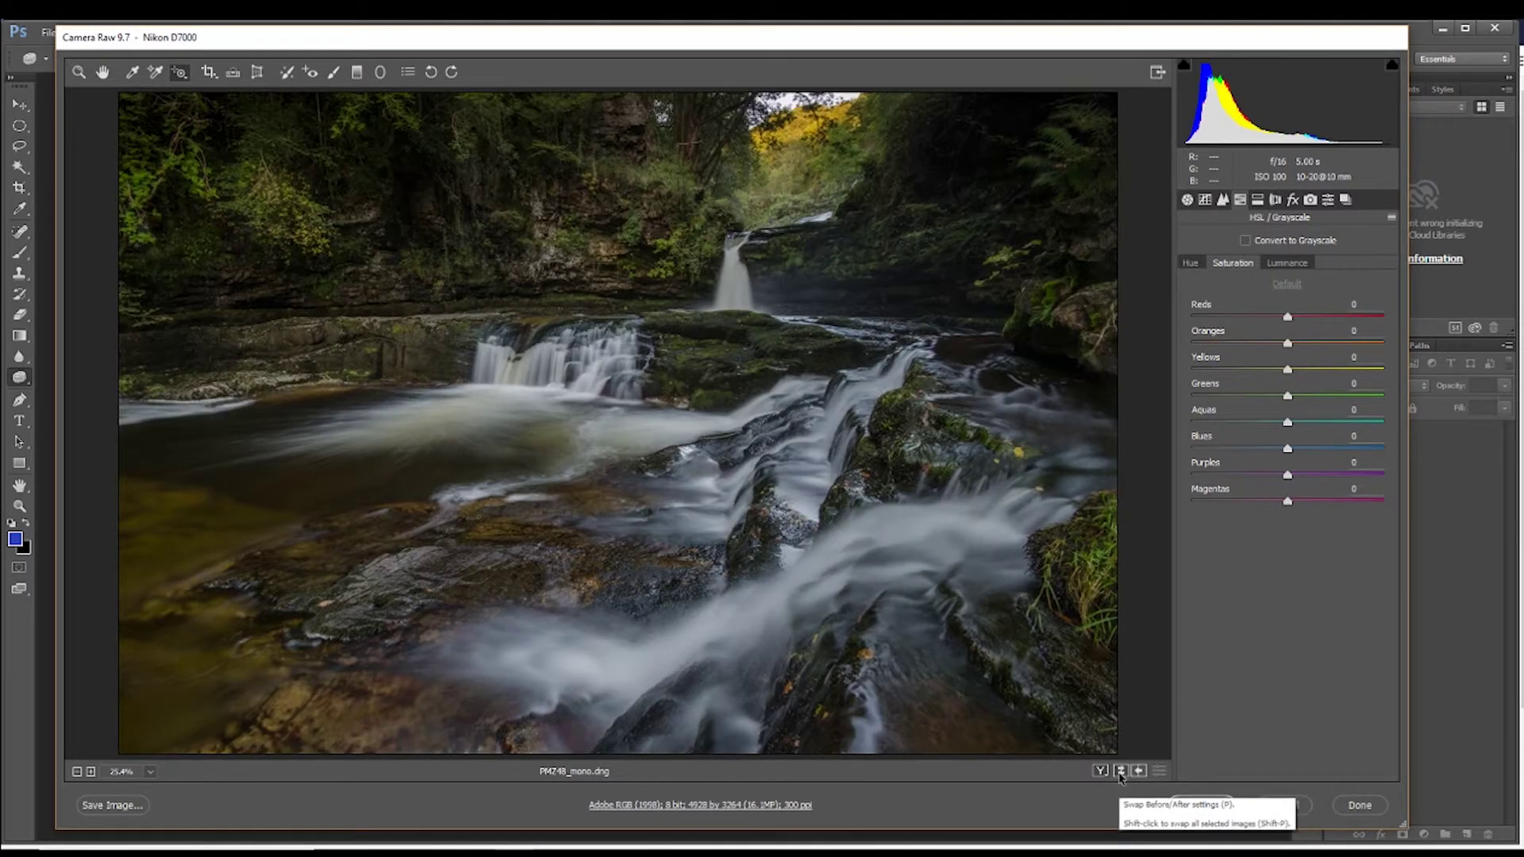
left_click(1120, 774)
left_click(1120, 773)
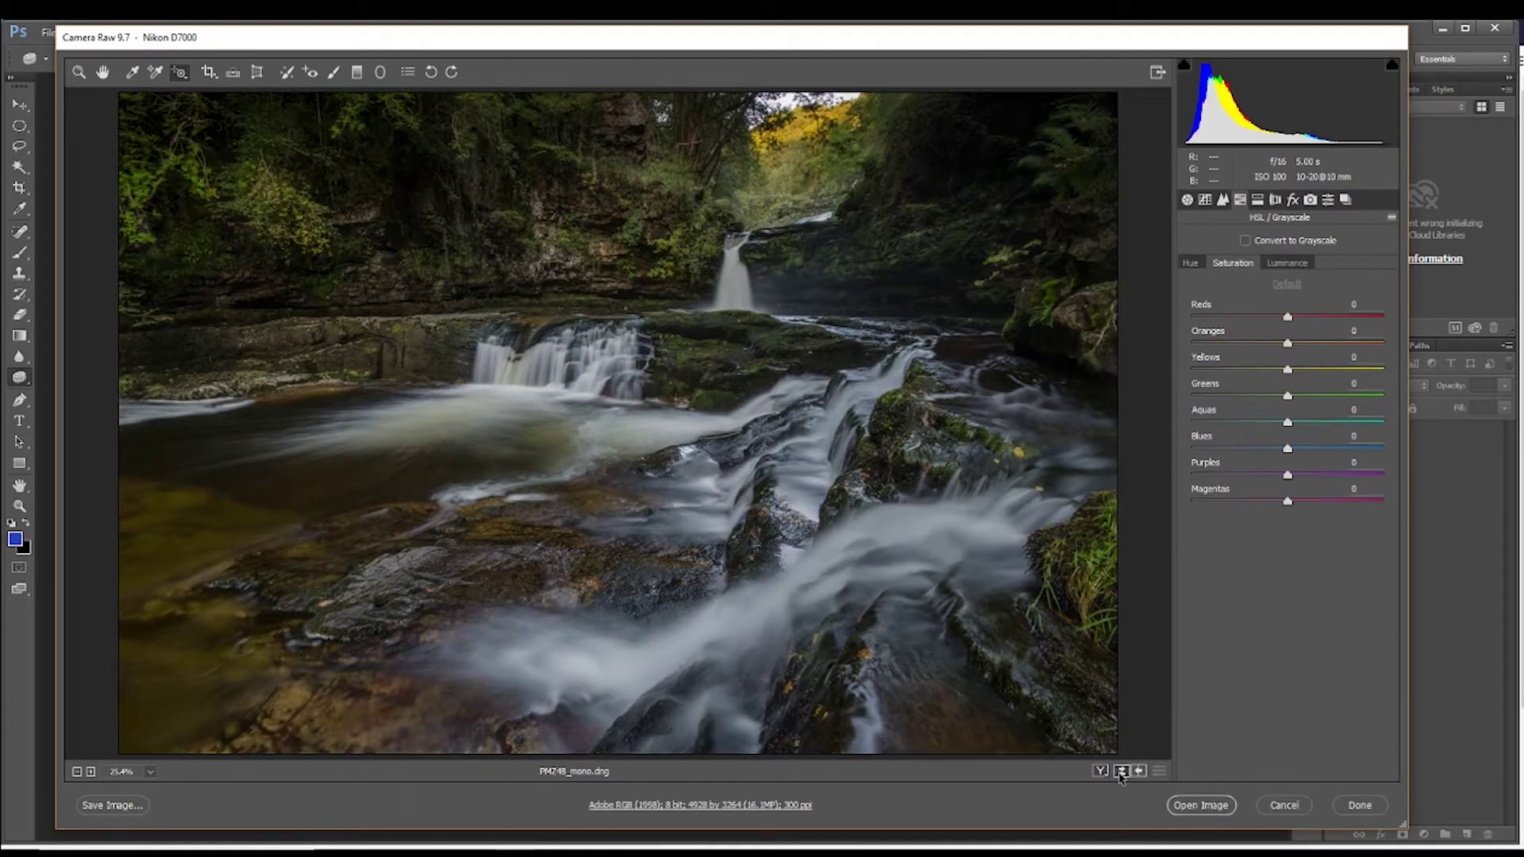
left_click(1120, 774)
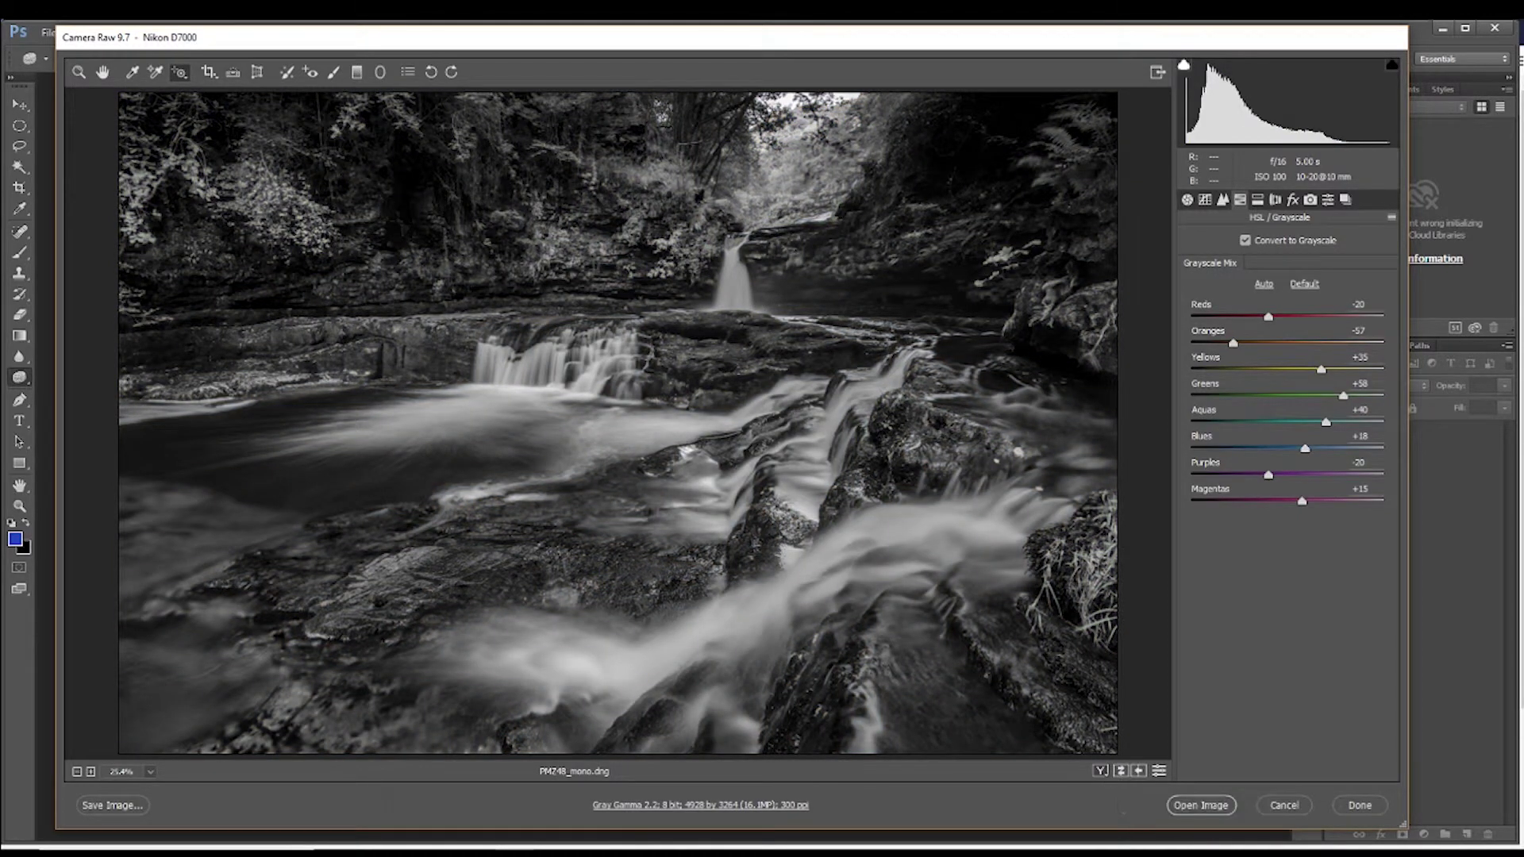
left_click(1211, 812)
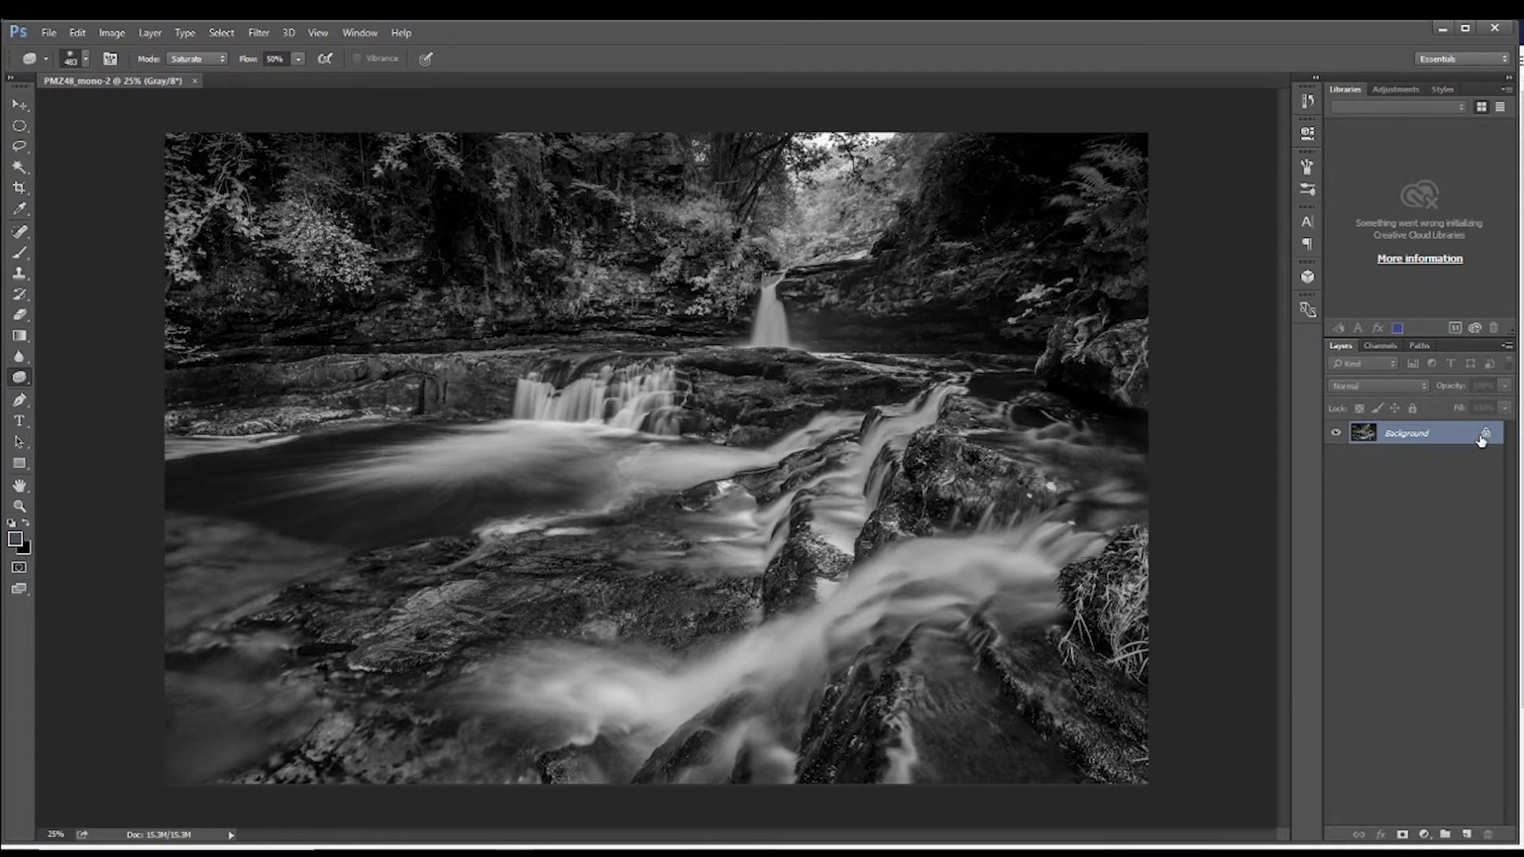
- Unlock the Background into Layer 0, duplicate it, and open the copy in Camera Raw Filter at 12.5%
left_click(1485, 433)
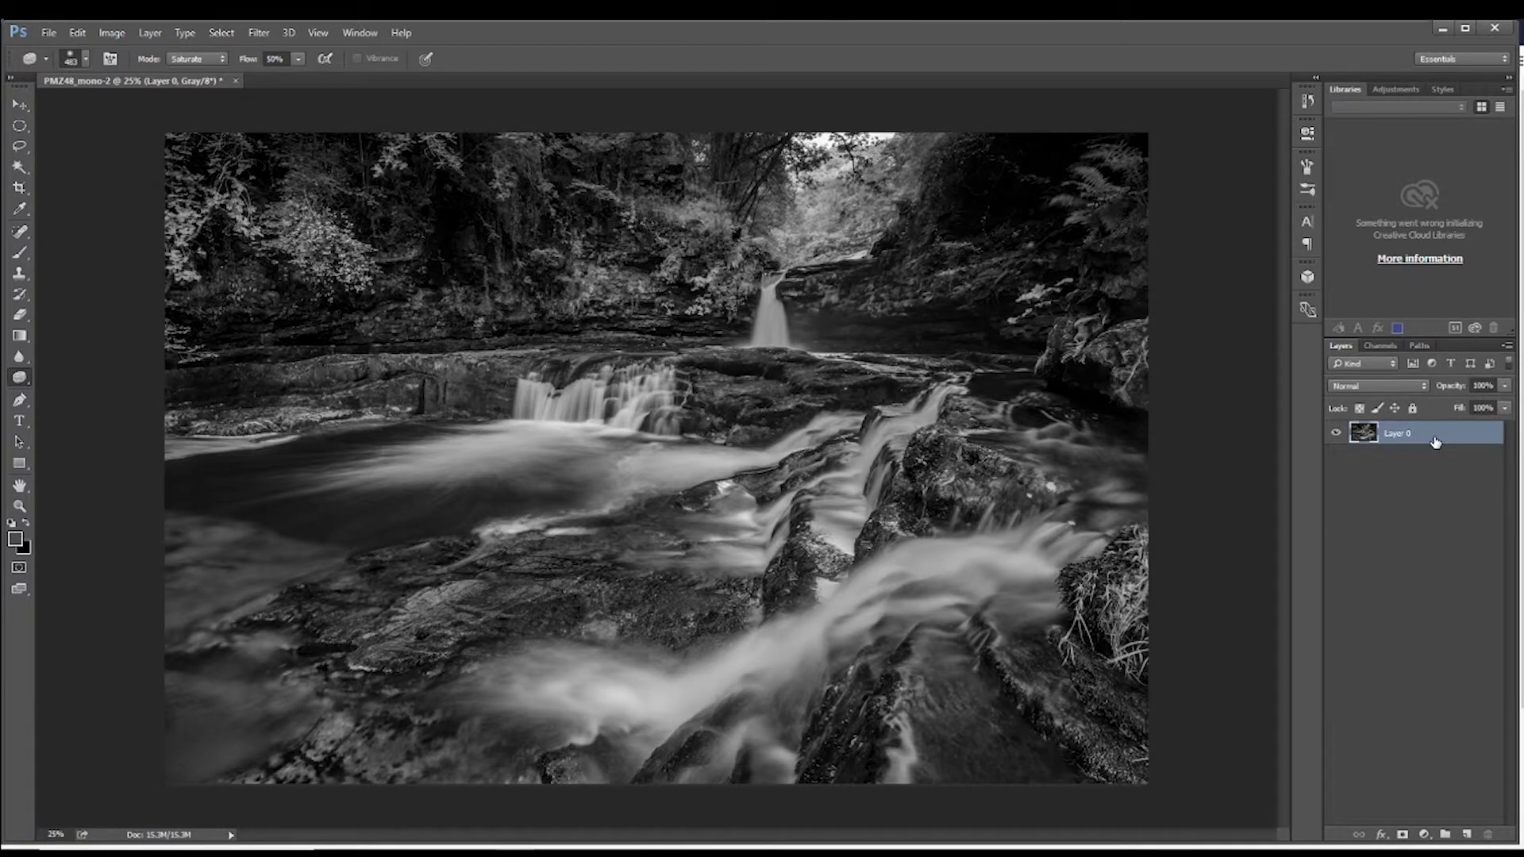
left_click_drag(1428, 440, 1473, 831)
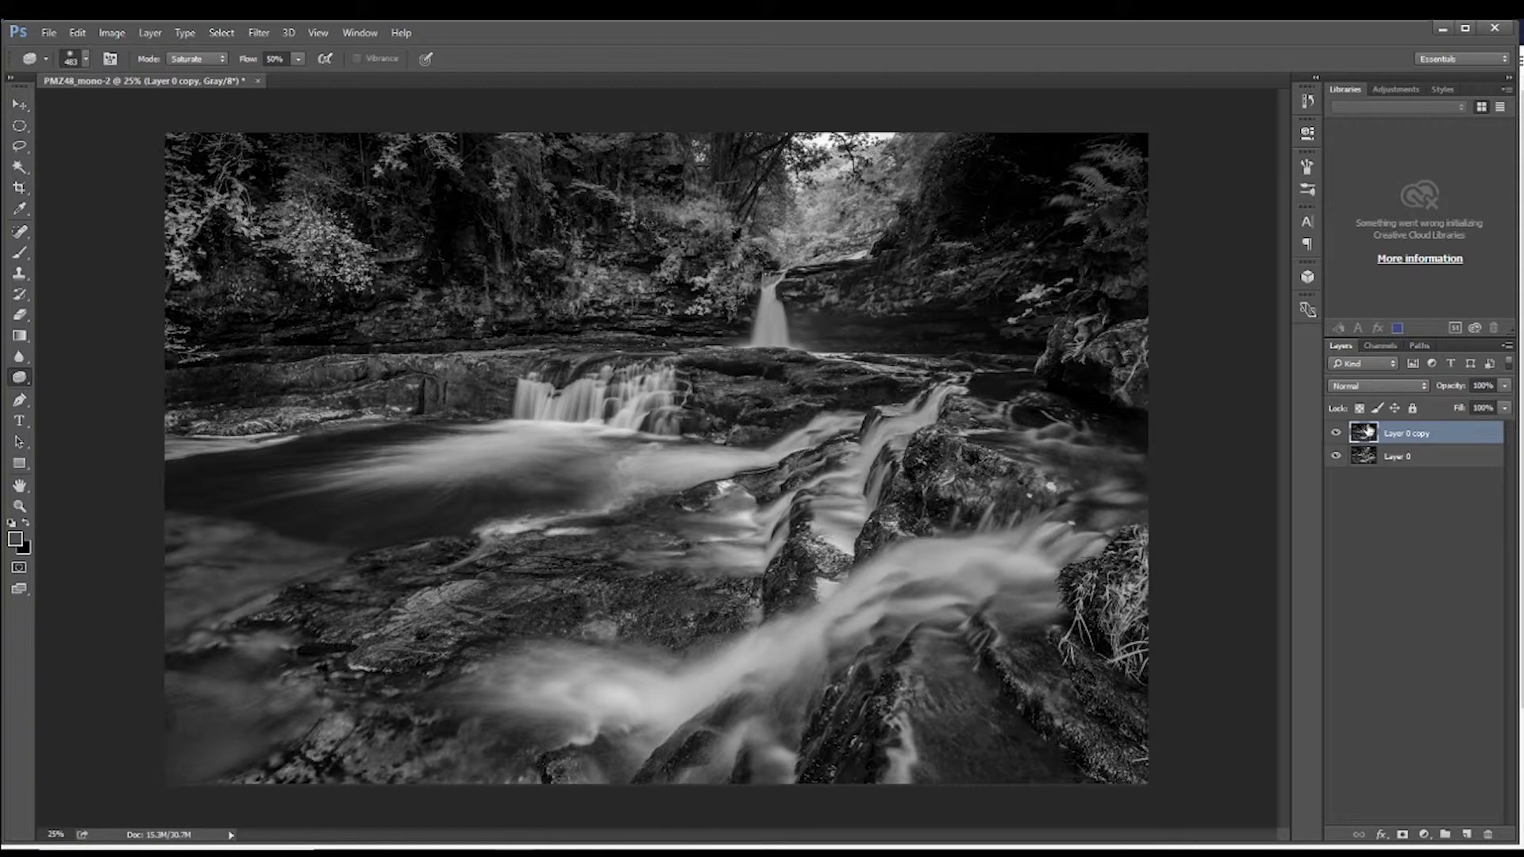
left_click(259, 32)
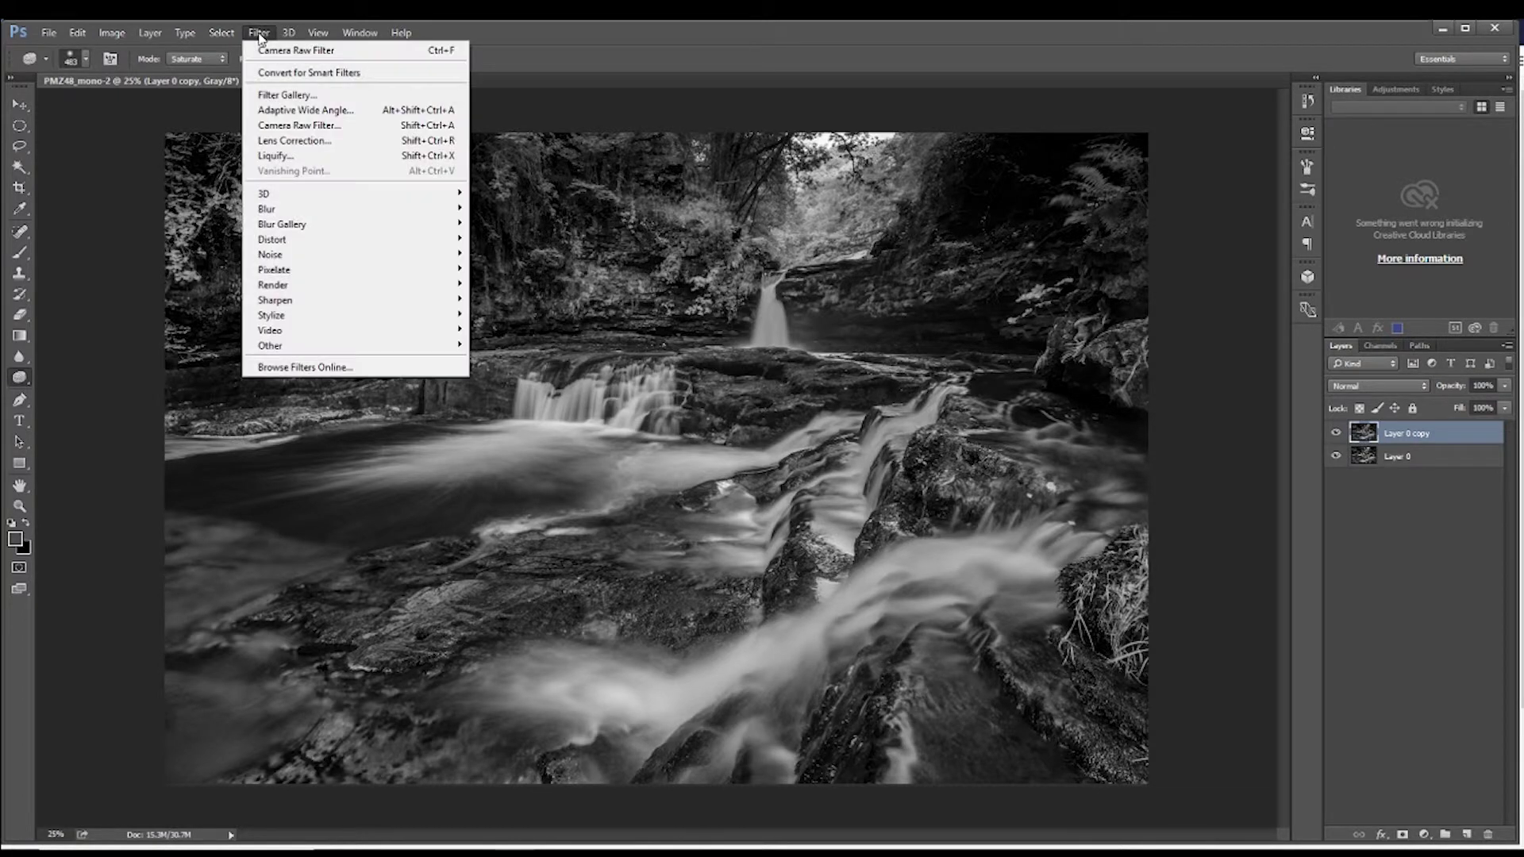
left_click(281, 124)
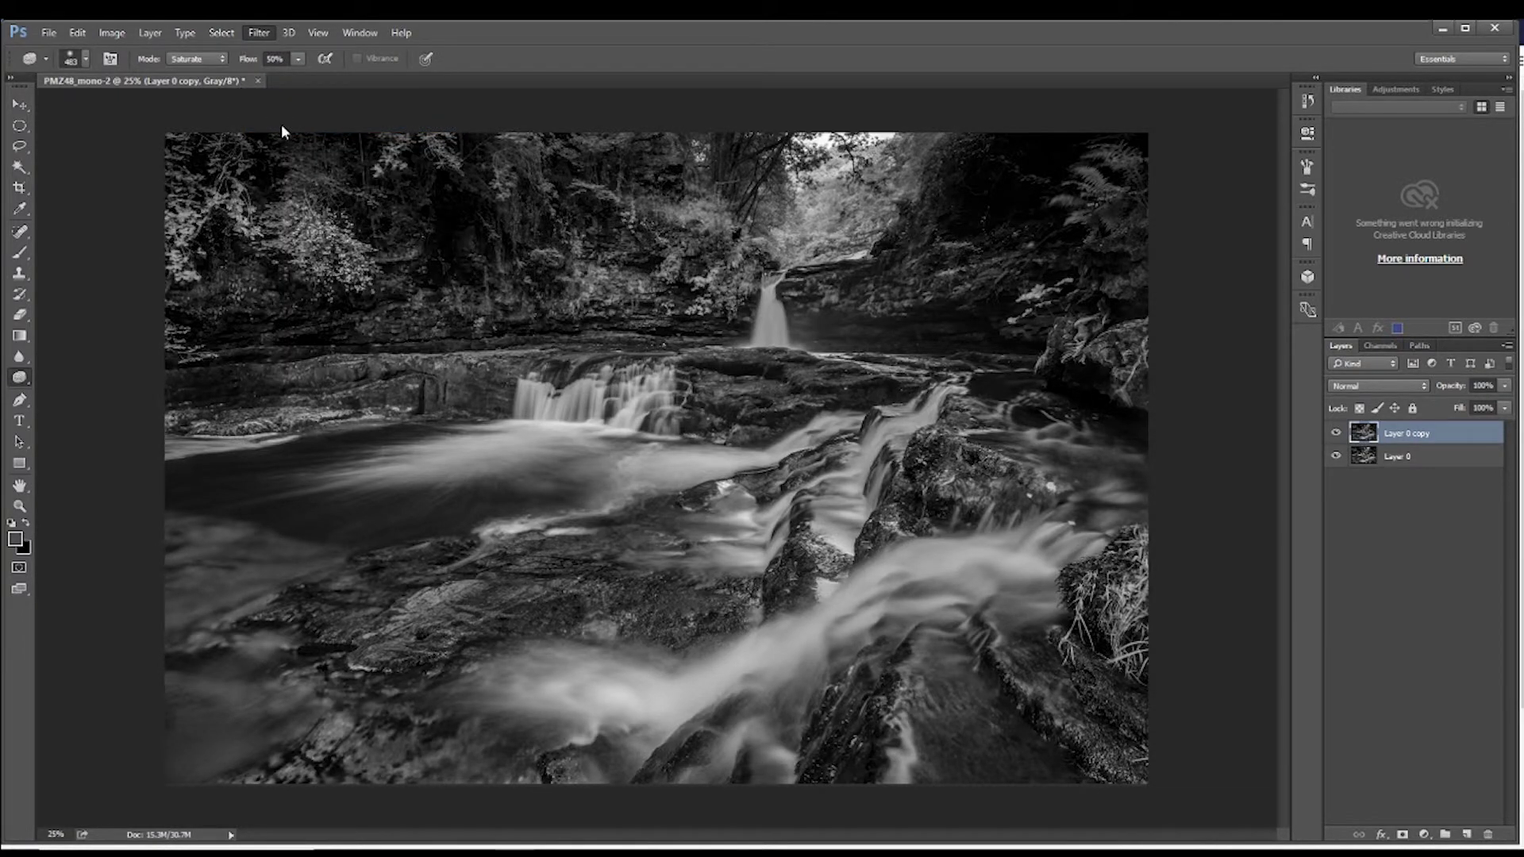
key("ctrl+shift+a")
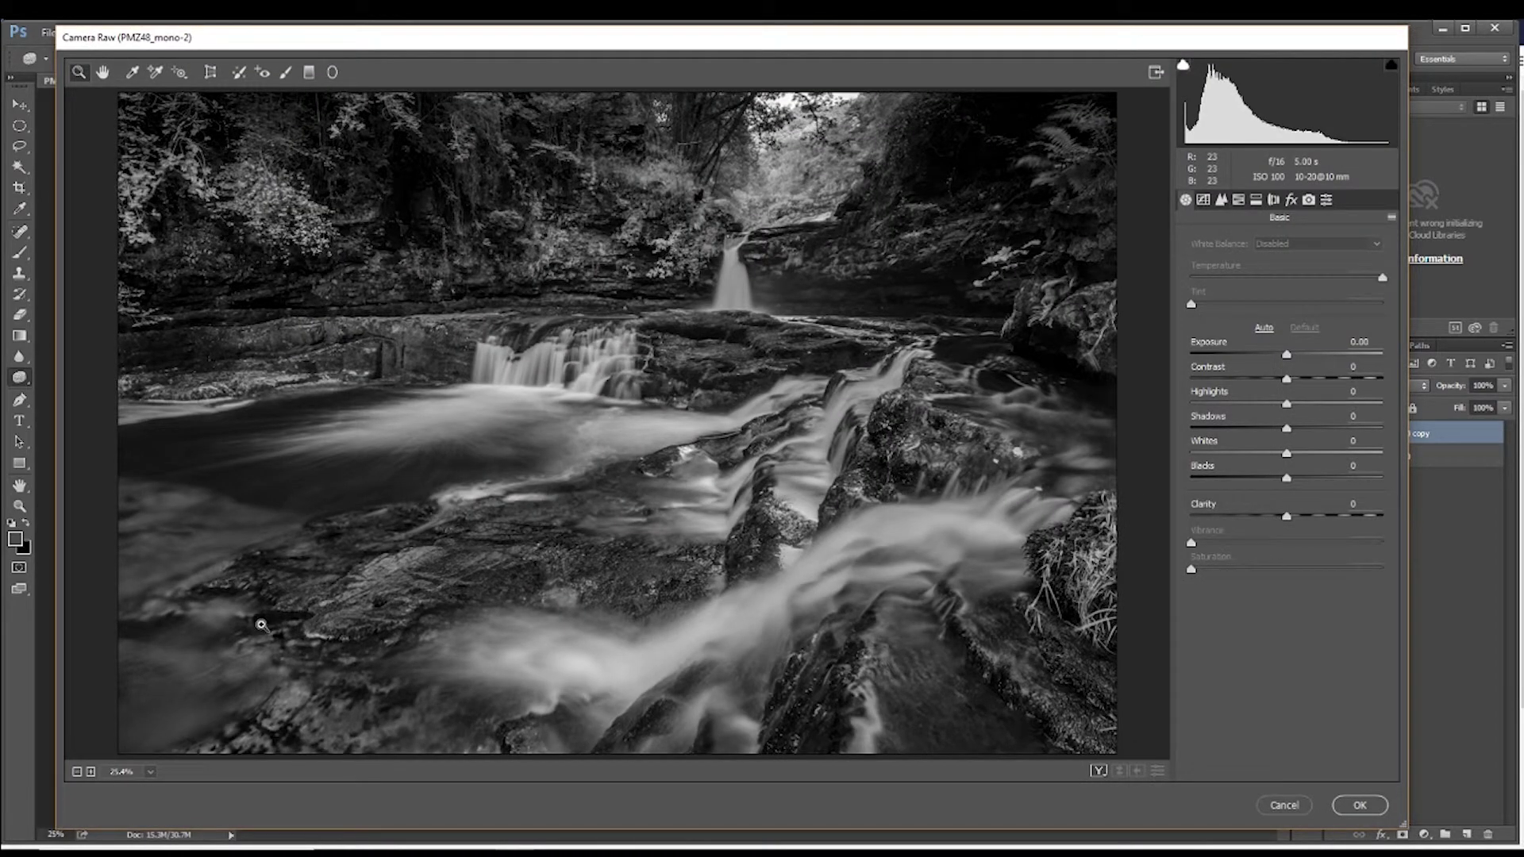
left_click(77, 772)
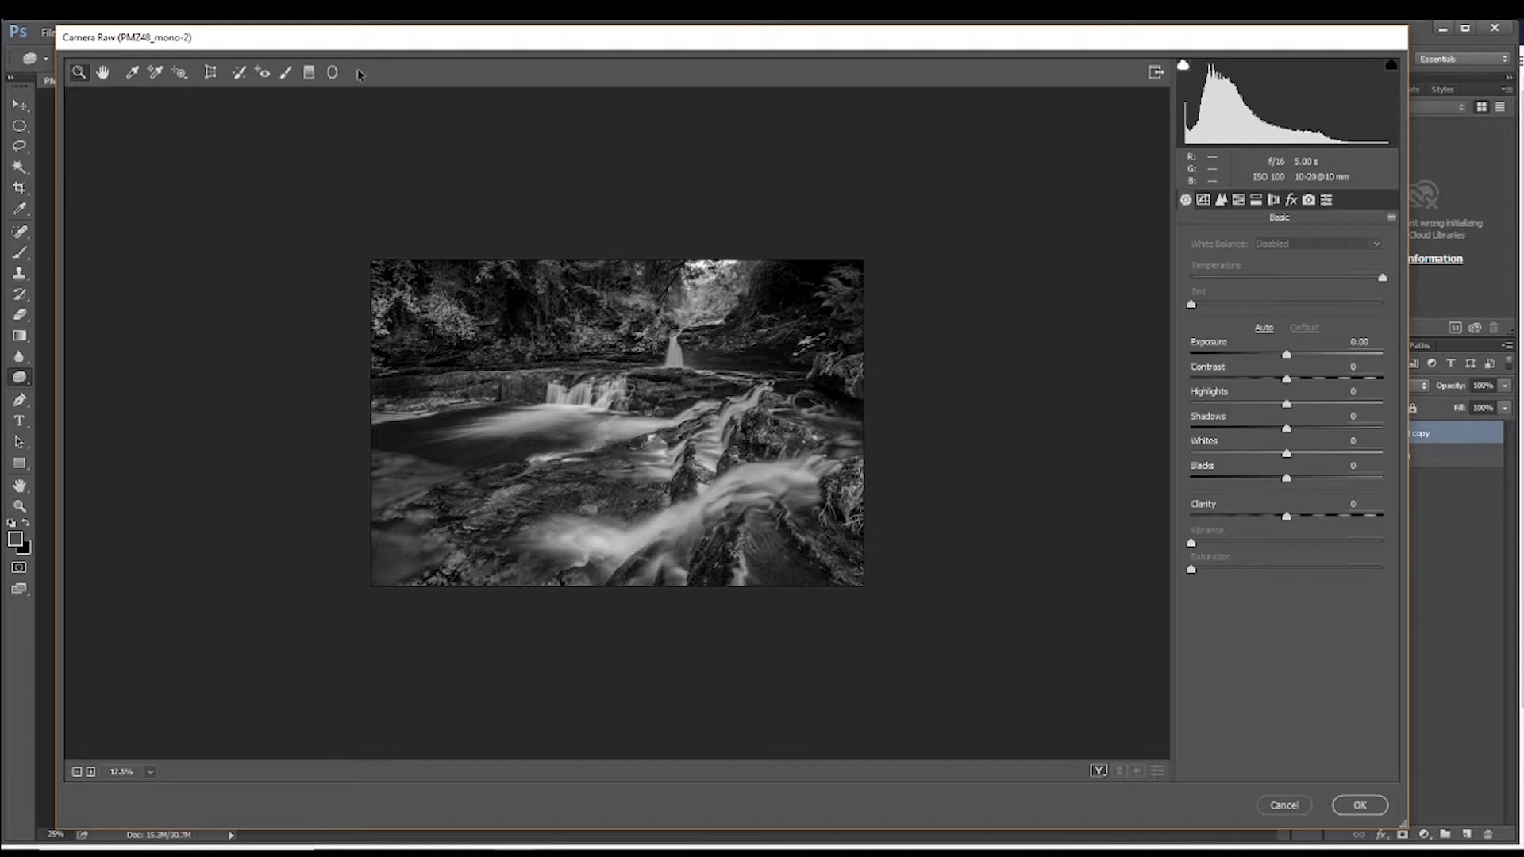
left_click(310, 75)
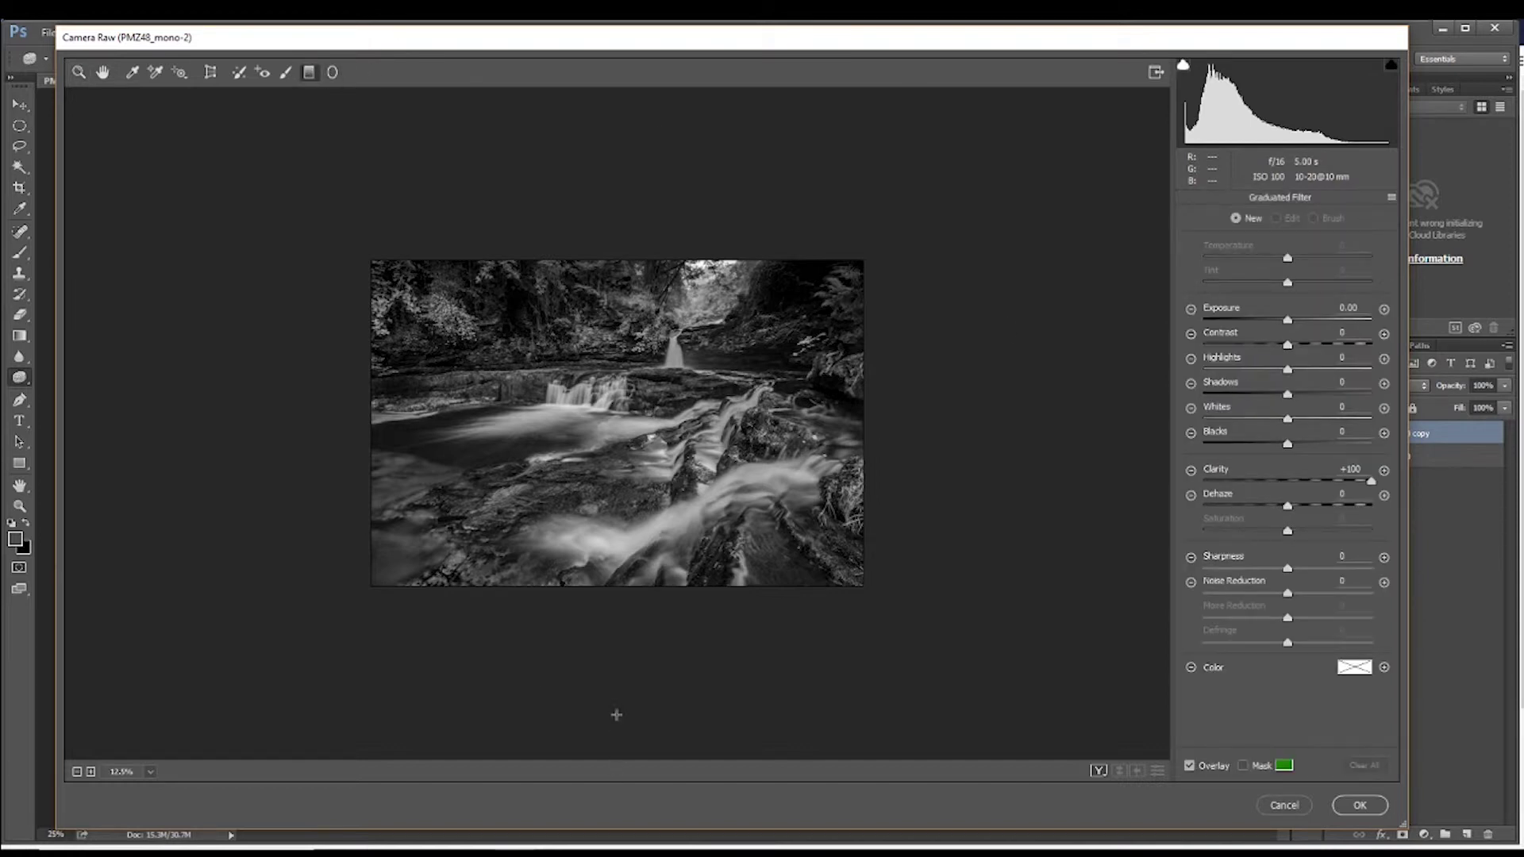
- Draw a graduated filter below the photo with Clarity +70 and apply it to Layer 0 copy
left_click_drag(625, 602, 627, 667)
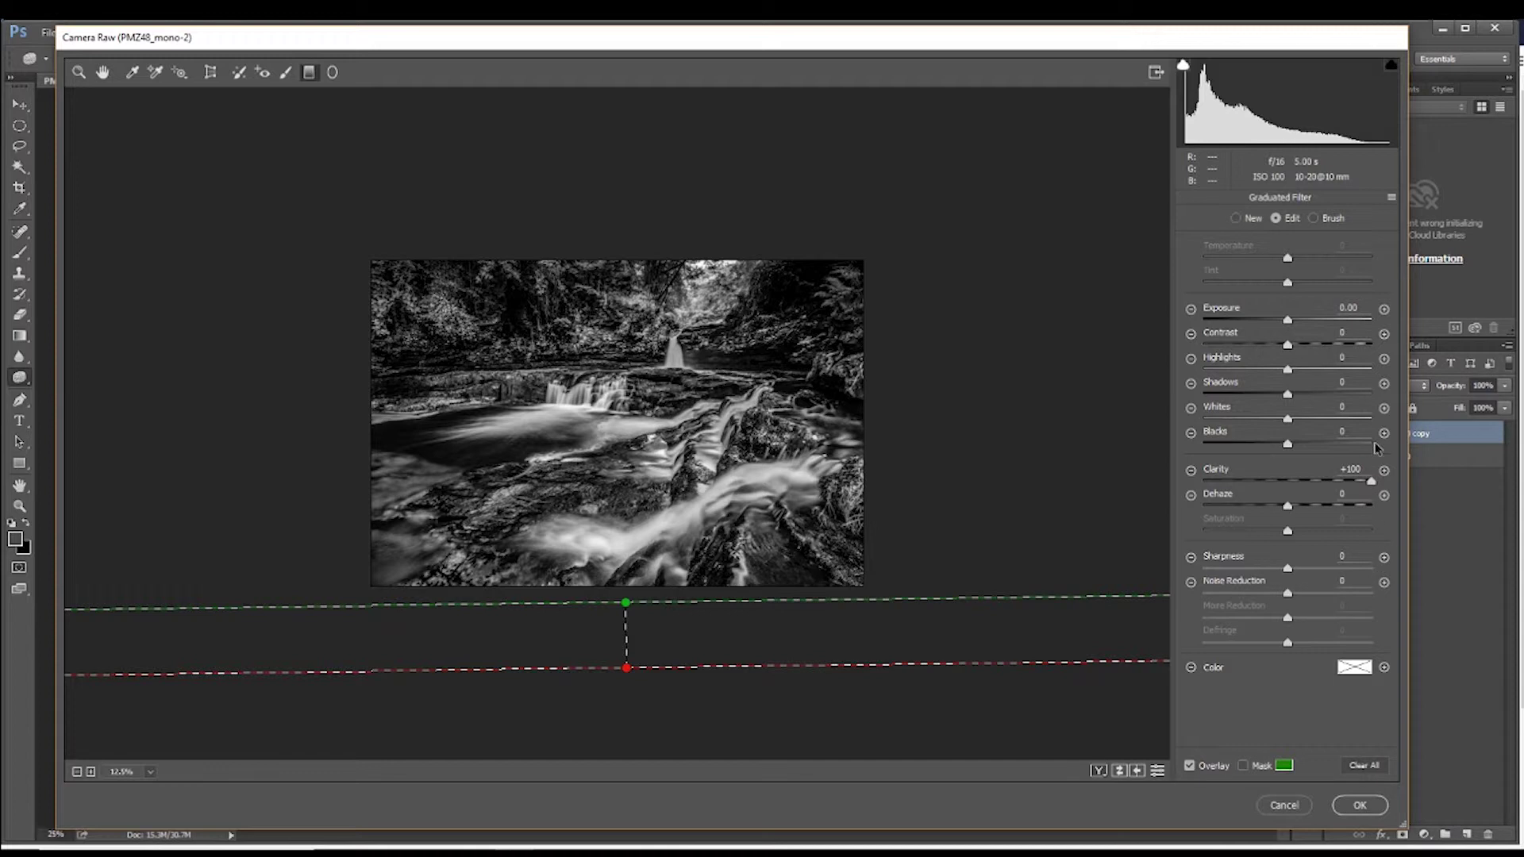
left_click_drag(1371, 481, 1345, 522)
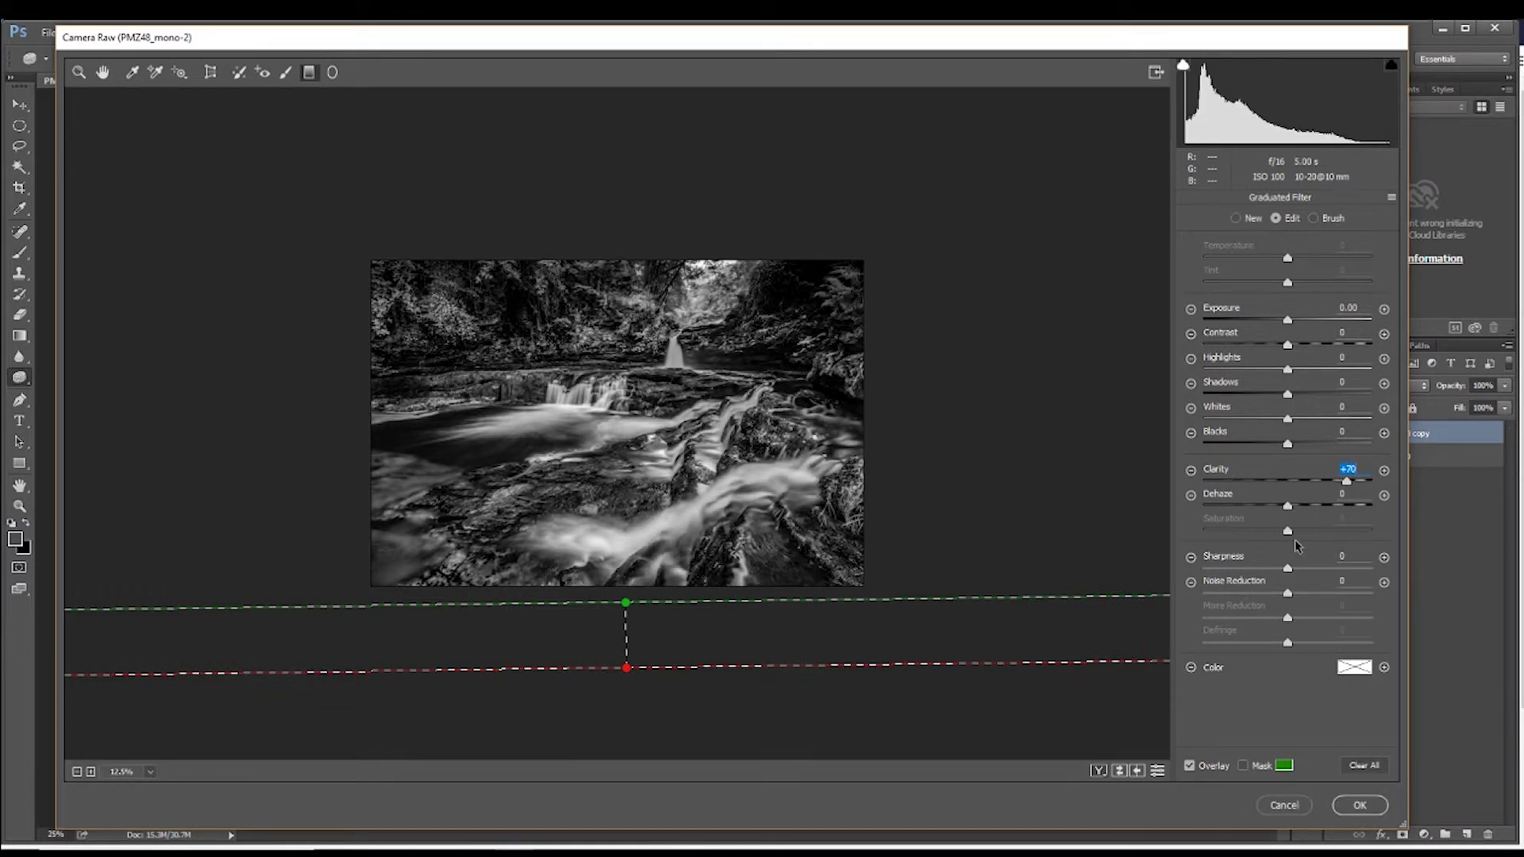
left_click(1362, 804)
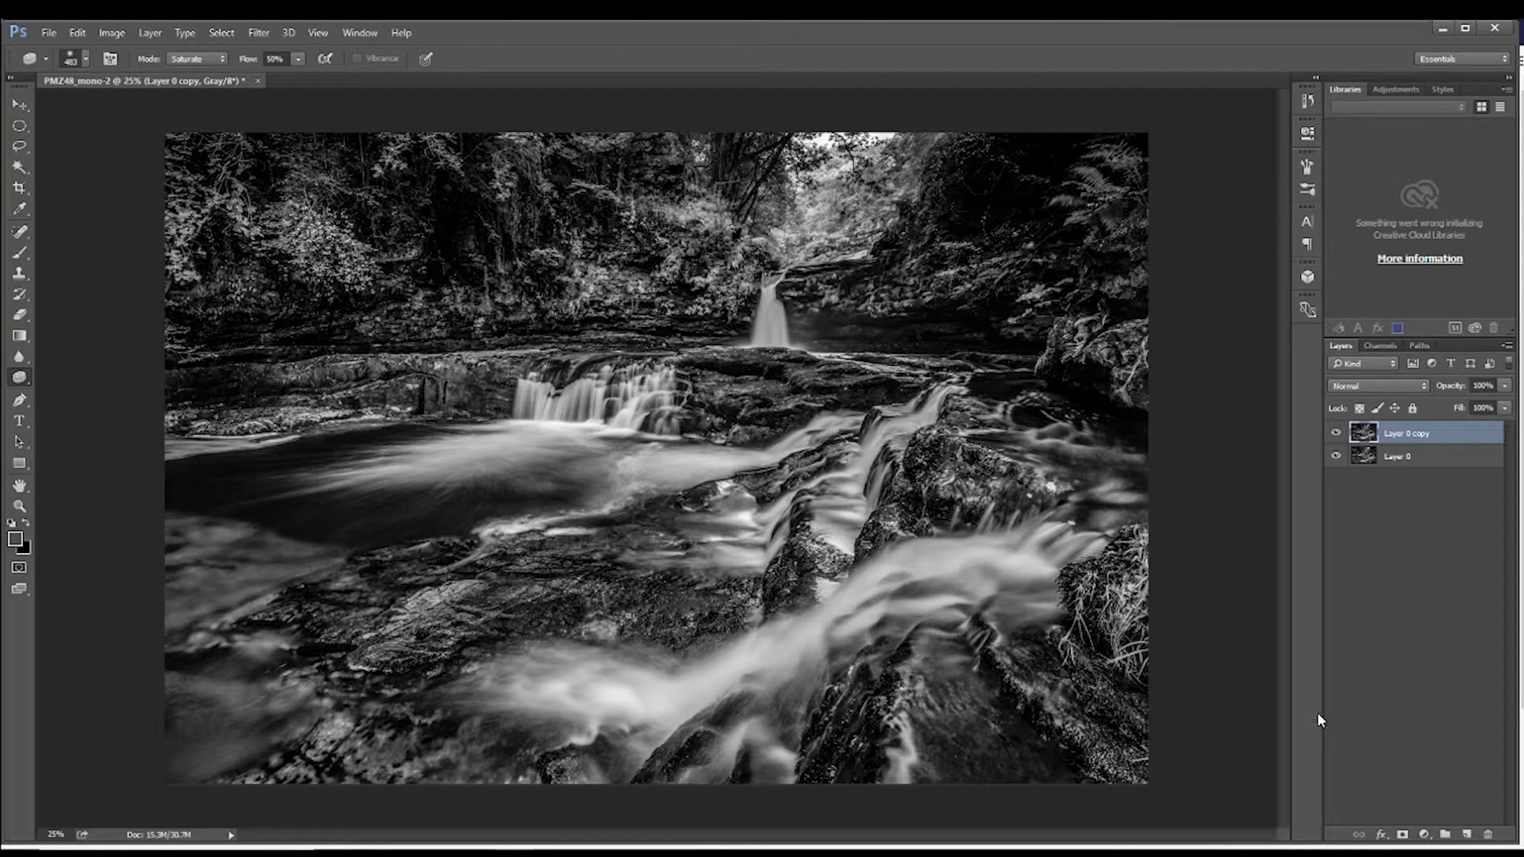
- Compare Layer 0 copy with the original, then give it a white layer mask and show it again
left_click(1337, 434)
left_click(1337, 434)
left_click(1337, 434)
left_click(1337, 434)
left_click(1337, 435)
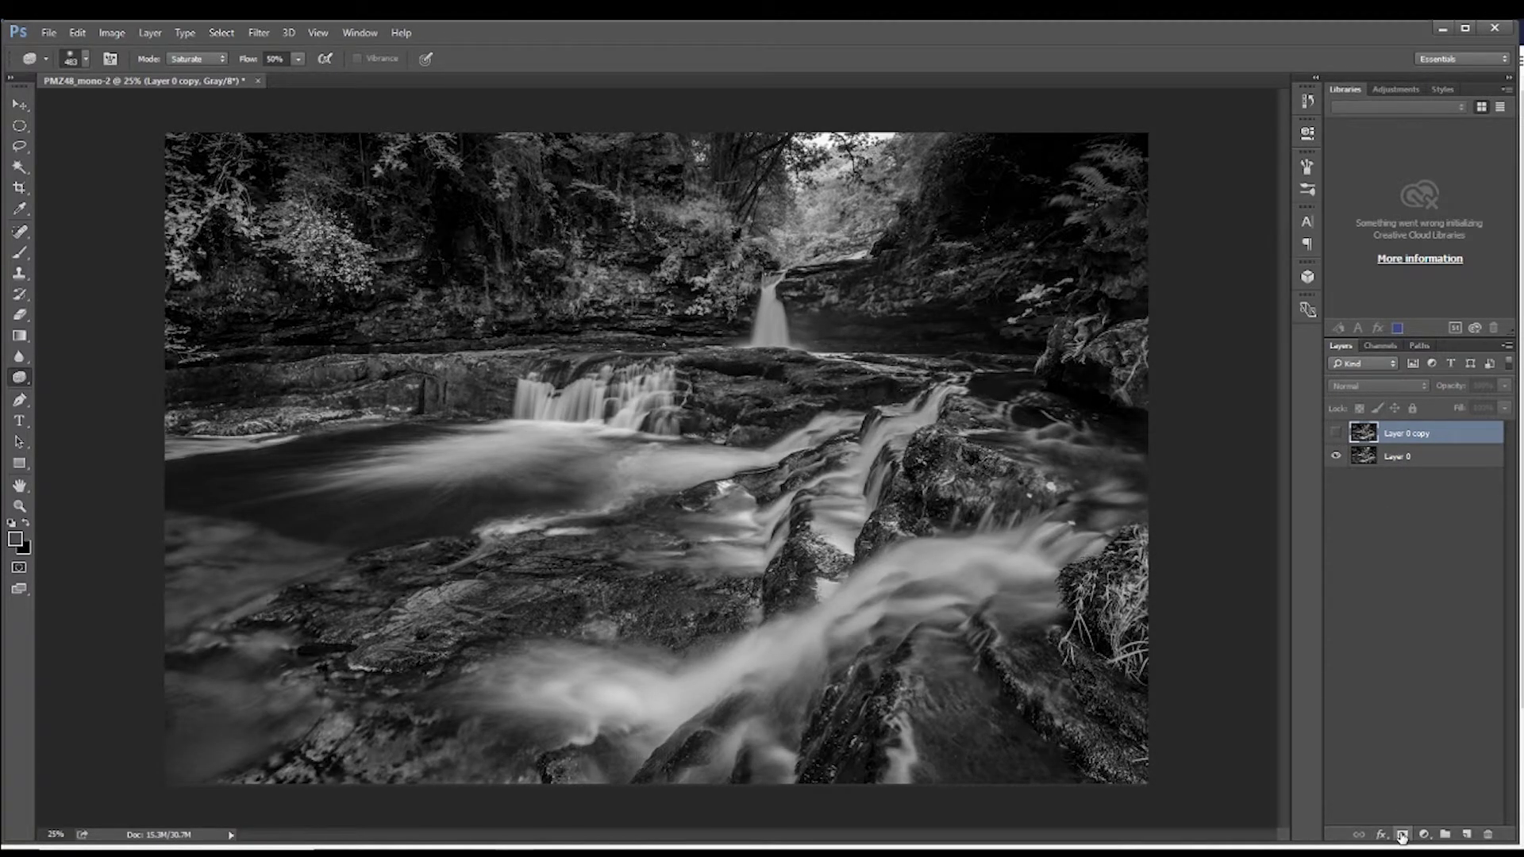
left_click(1403, 835)
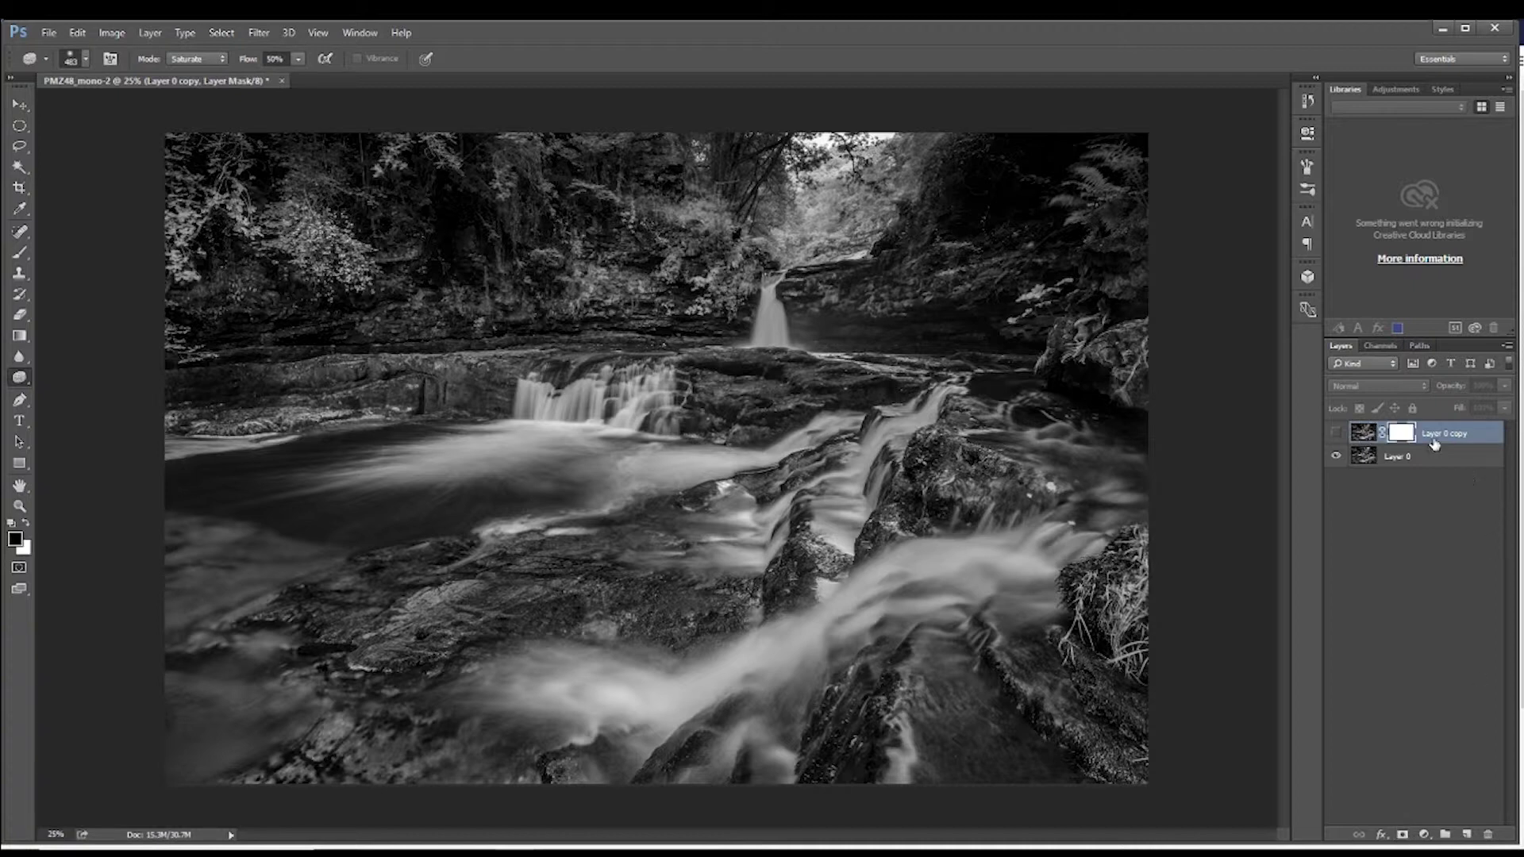
left_click(1336, 435)
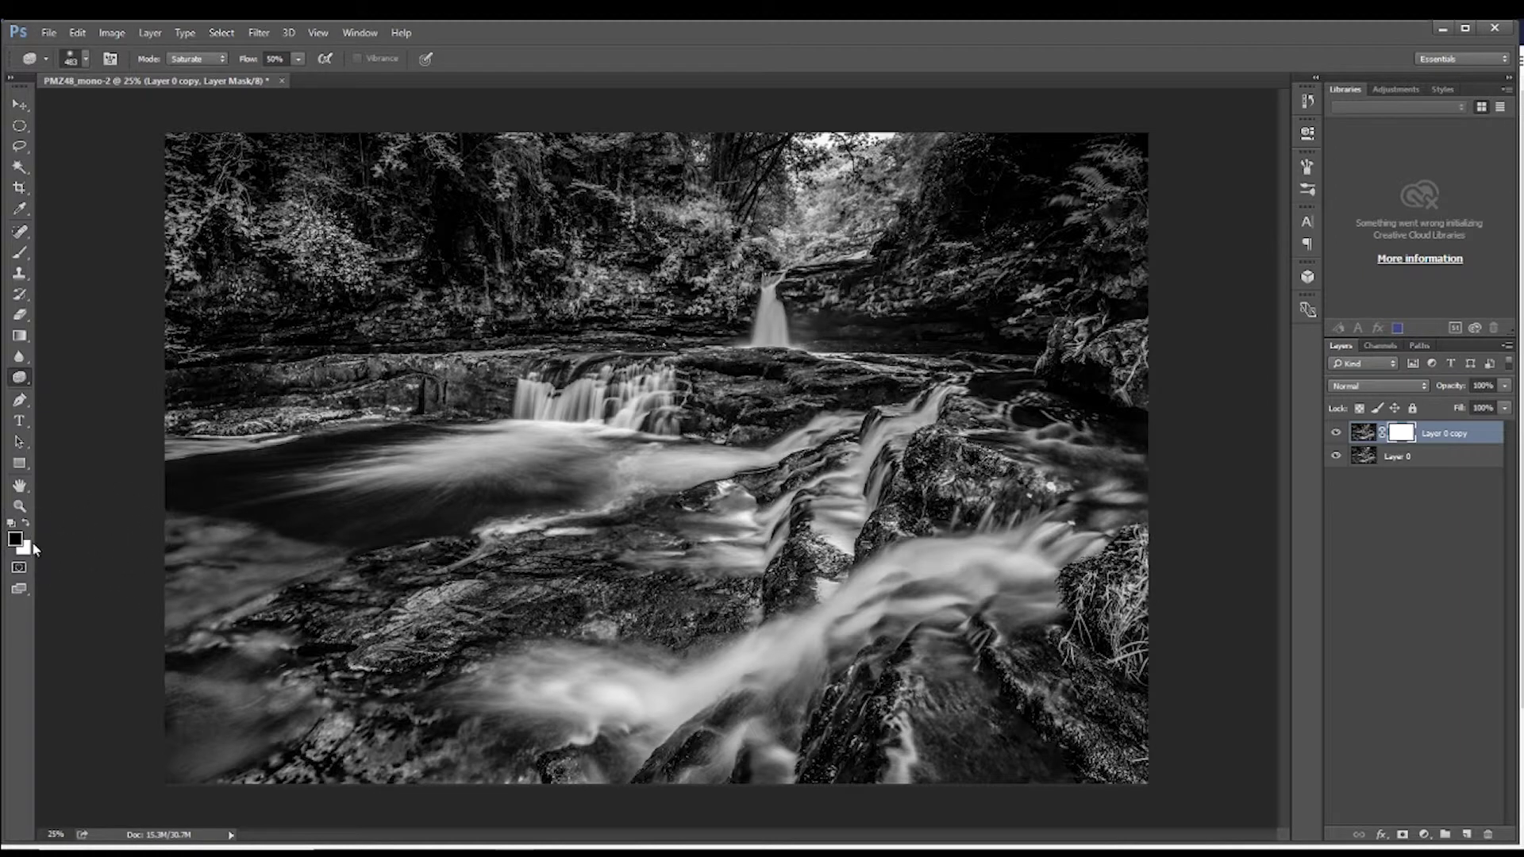
- Choose the Brush tool to paint black at 56% on Layer 0 copy's mask
left_click(24, 258)
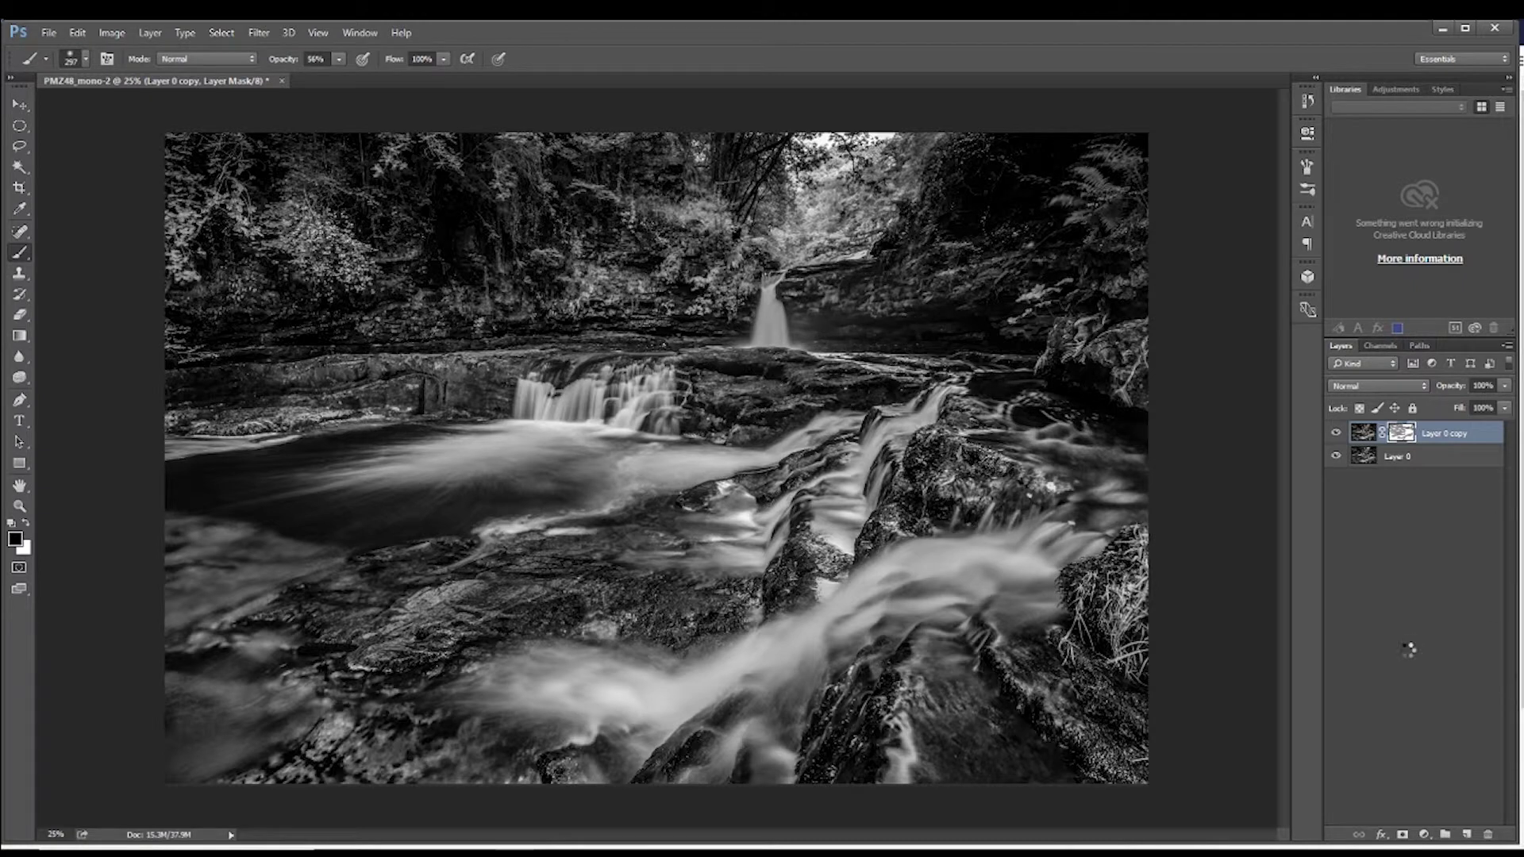
- Compare the masked clarity result on Layer 0 copy against the original
left_click(1336, 433)
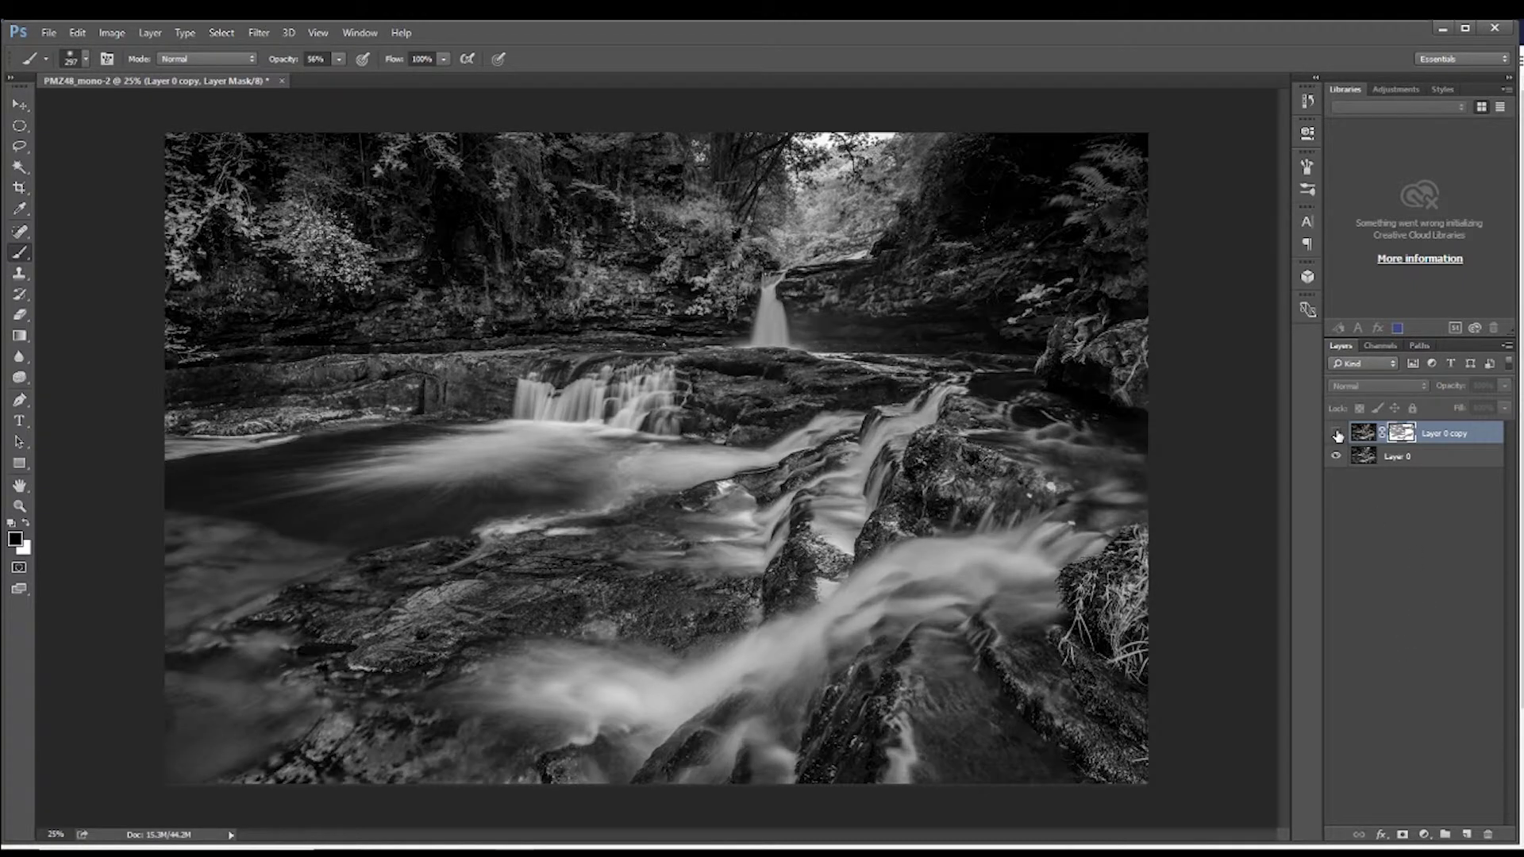
left_click(1337, 434)
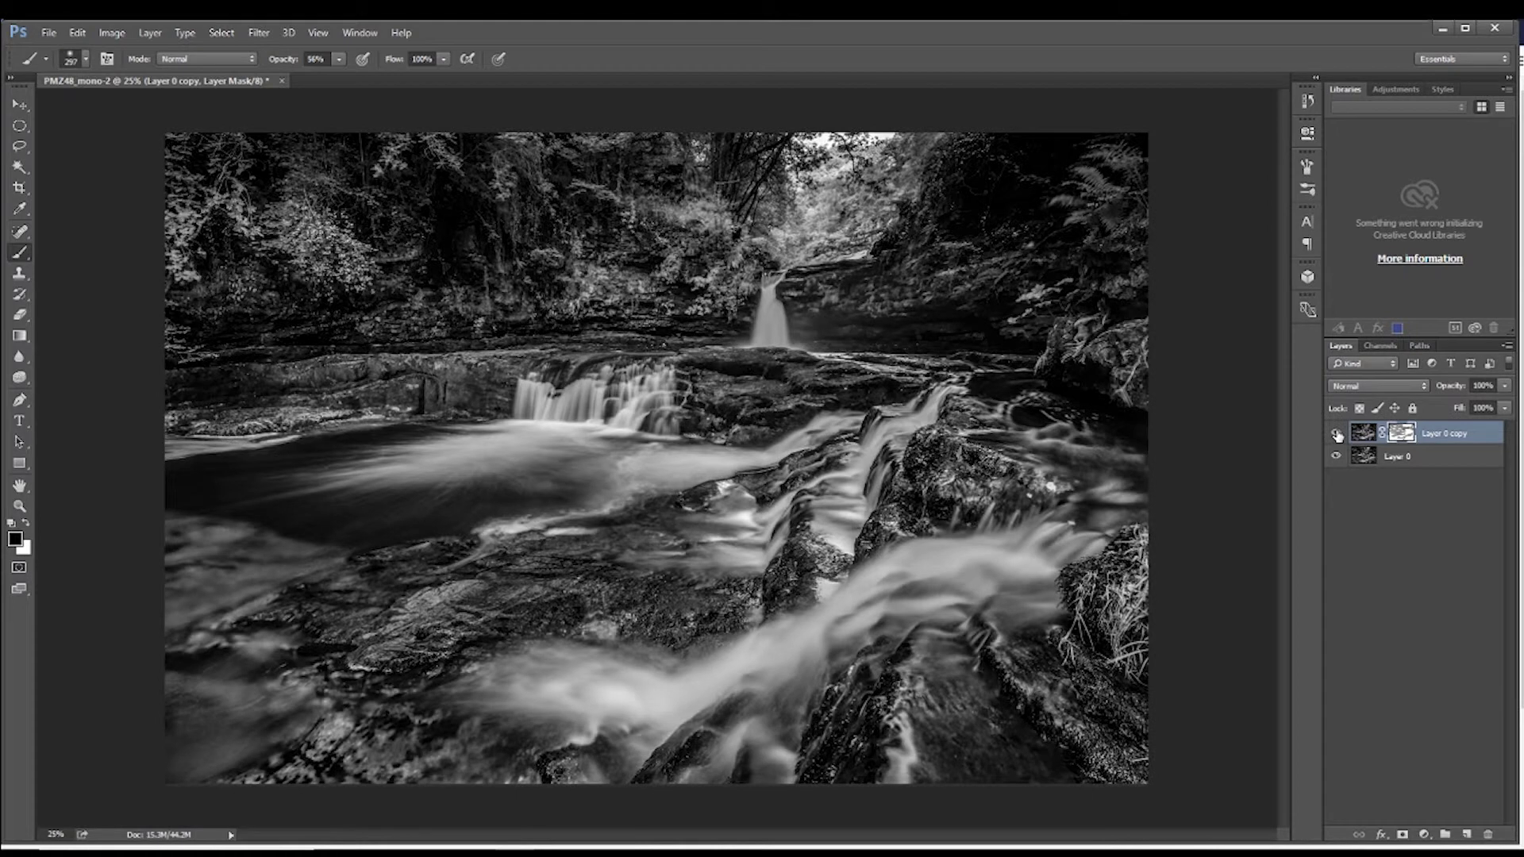
left_click(1336, 433)
left_click(1336, 434)
- Target Layer 0 copy's image and set its layer opacity to 62%
left_click(1364, 437)
left_click(1504, 387)
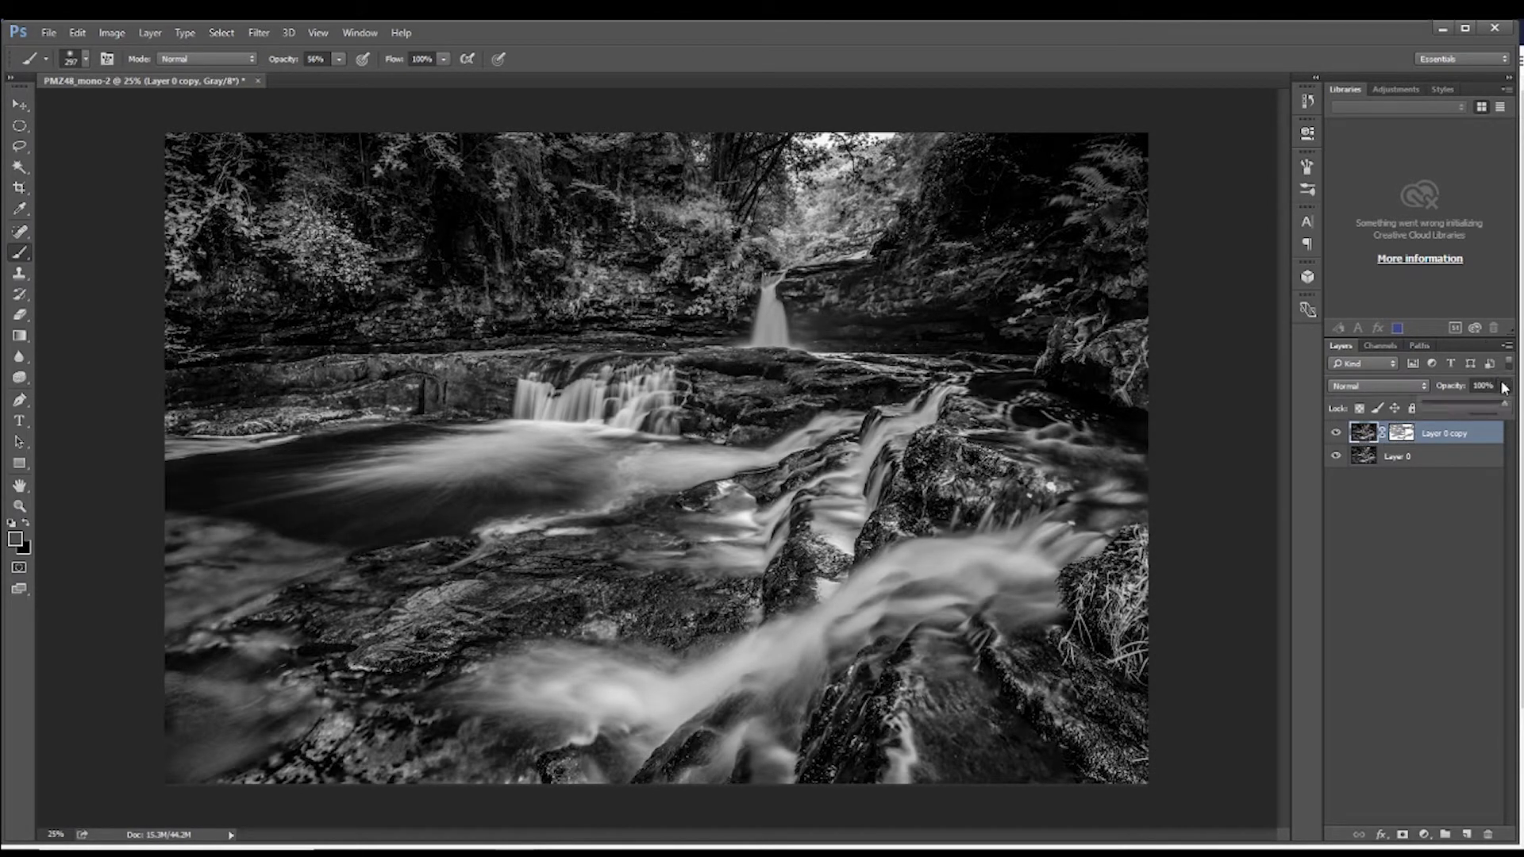
left_click_drag(1506, 408, 1425, 415)
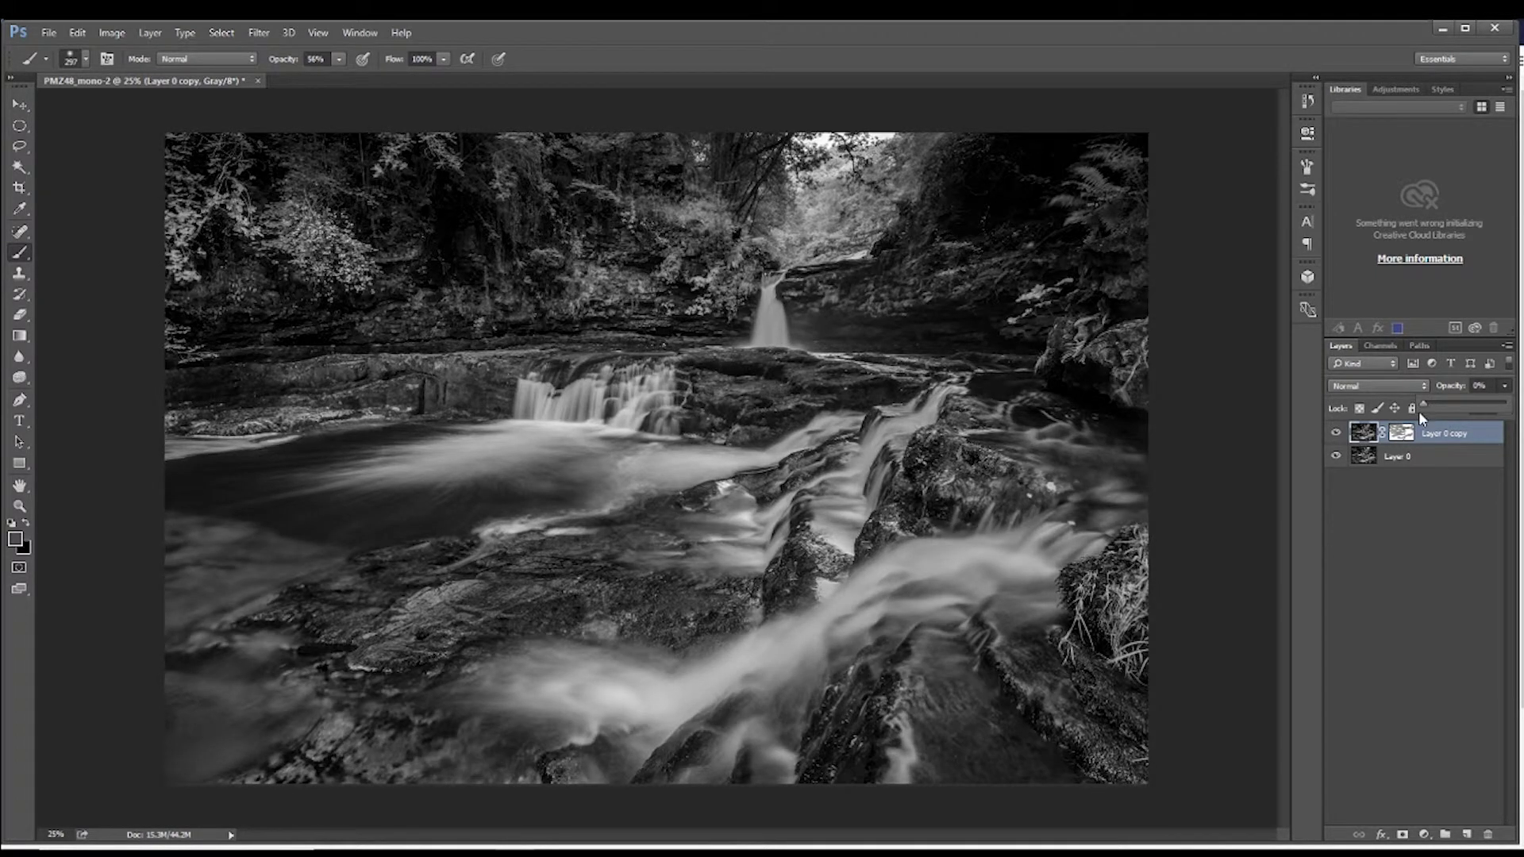
left_click(1337, 435)
left_click(1337, 435)
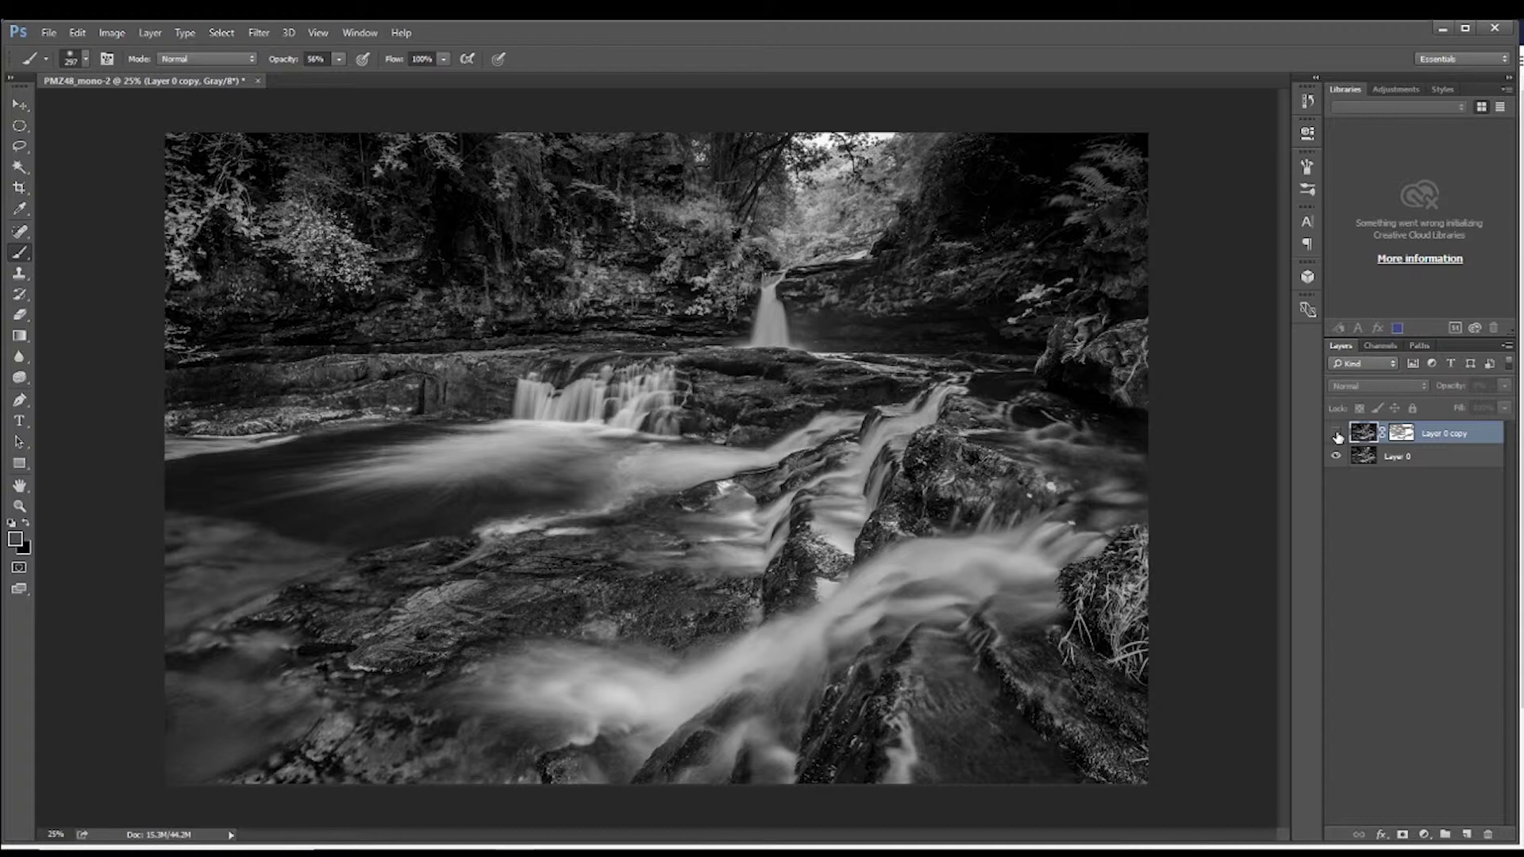
left_click(1338, 436)
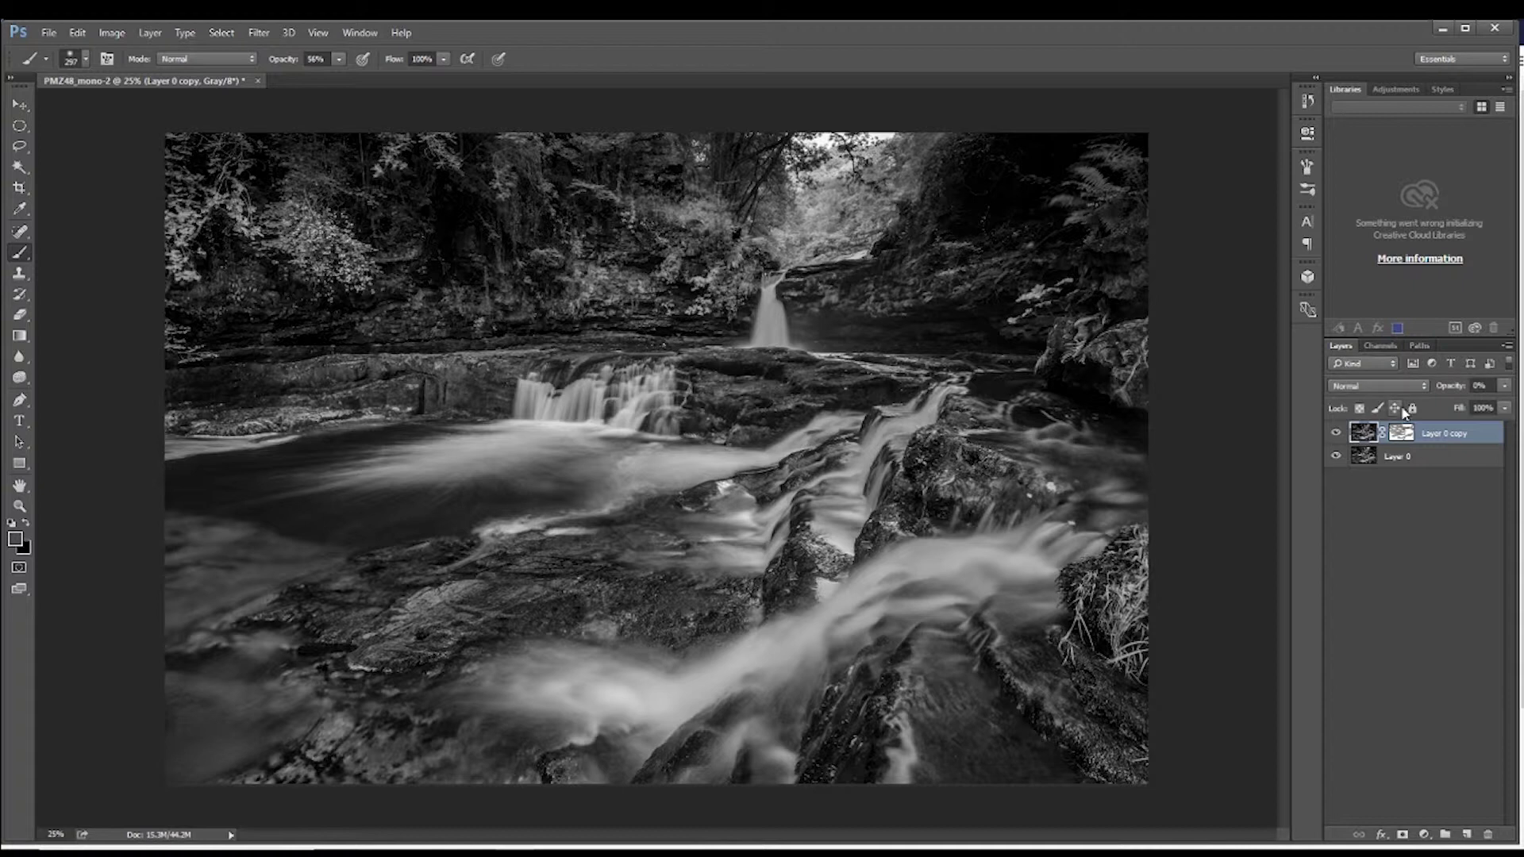
left_click(1506, 386)
left_click_drag(1429, 404, 1452, 407)
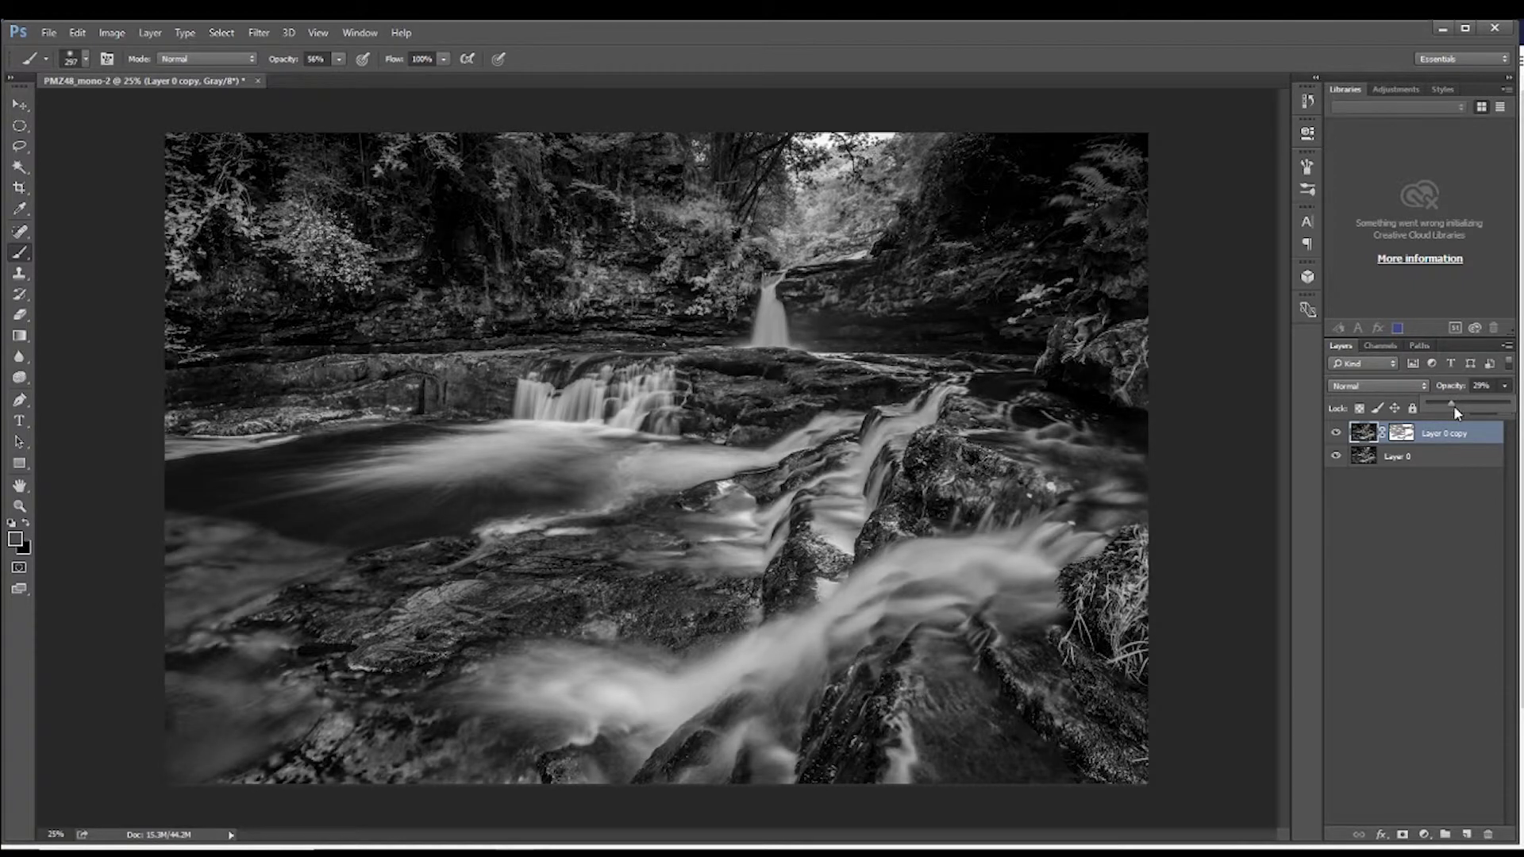
left_click_drag(1453, 405, 1457, 406)
left_click_drag(1455, 405, 1468, 402)
- Check the 62% blend against the original, then target Layer 0 copy's mask
left_click(1338, 435)
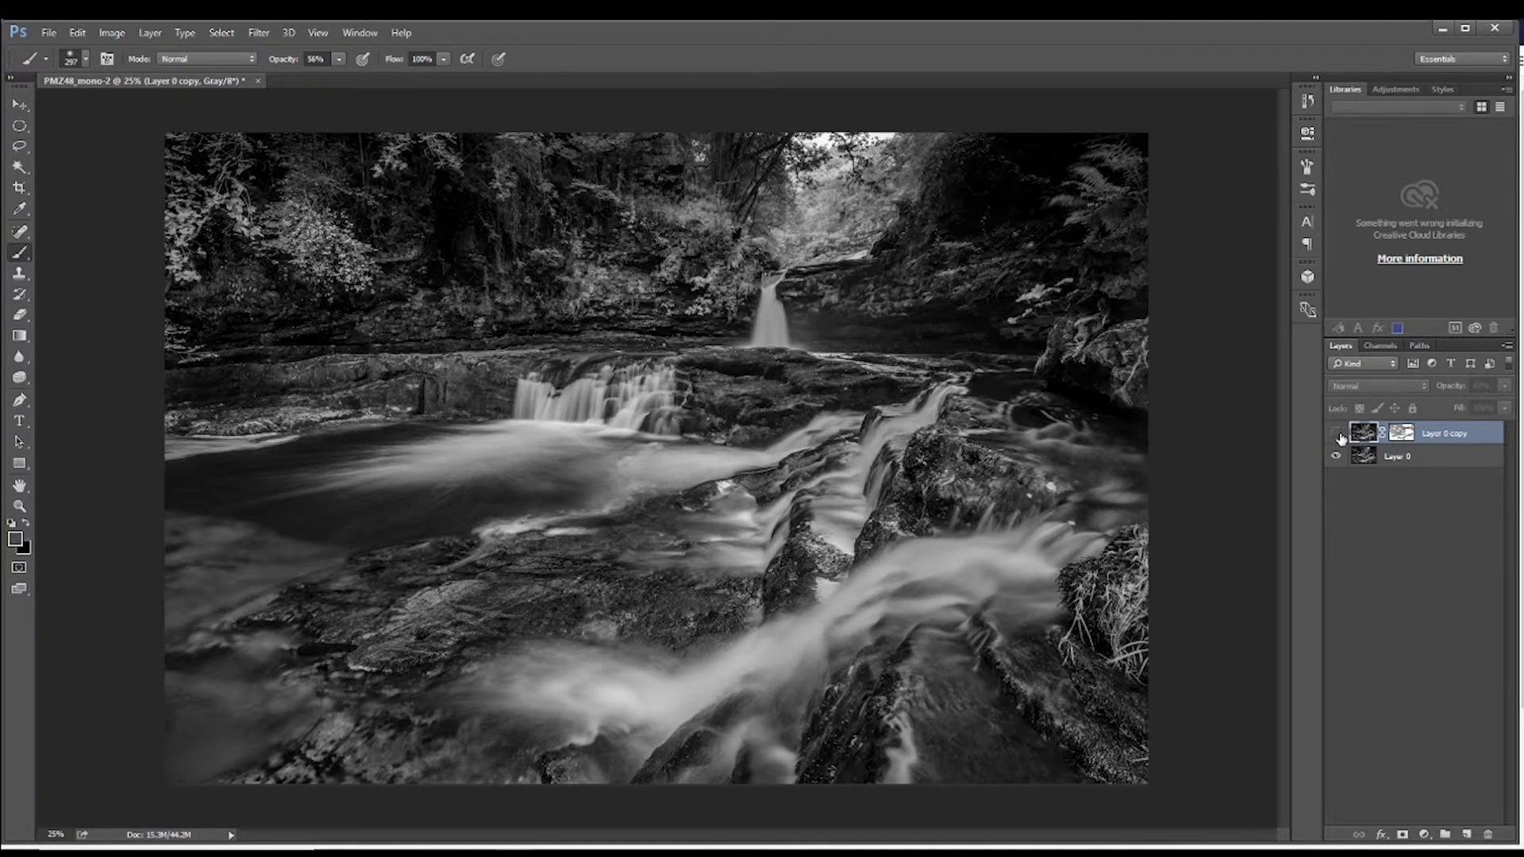
left_click(1338, 435)
left_click(1338, 435)
left_click(1338, 435)
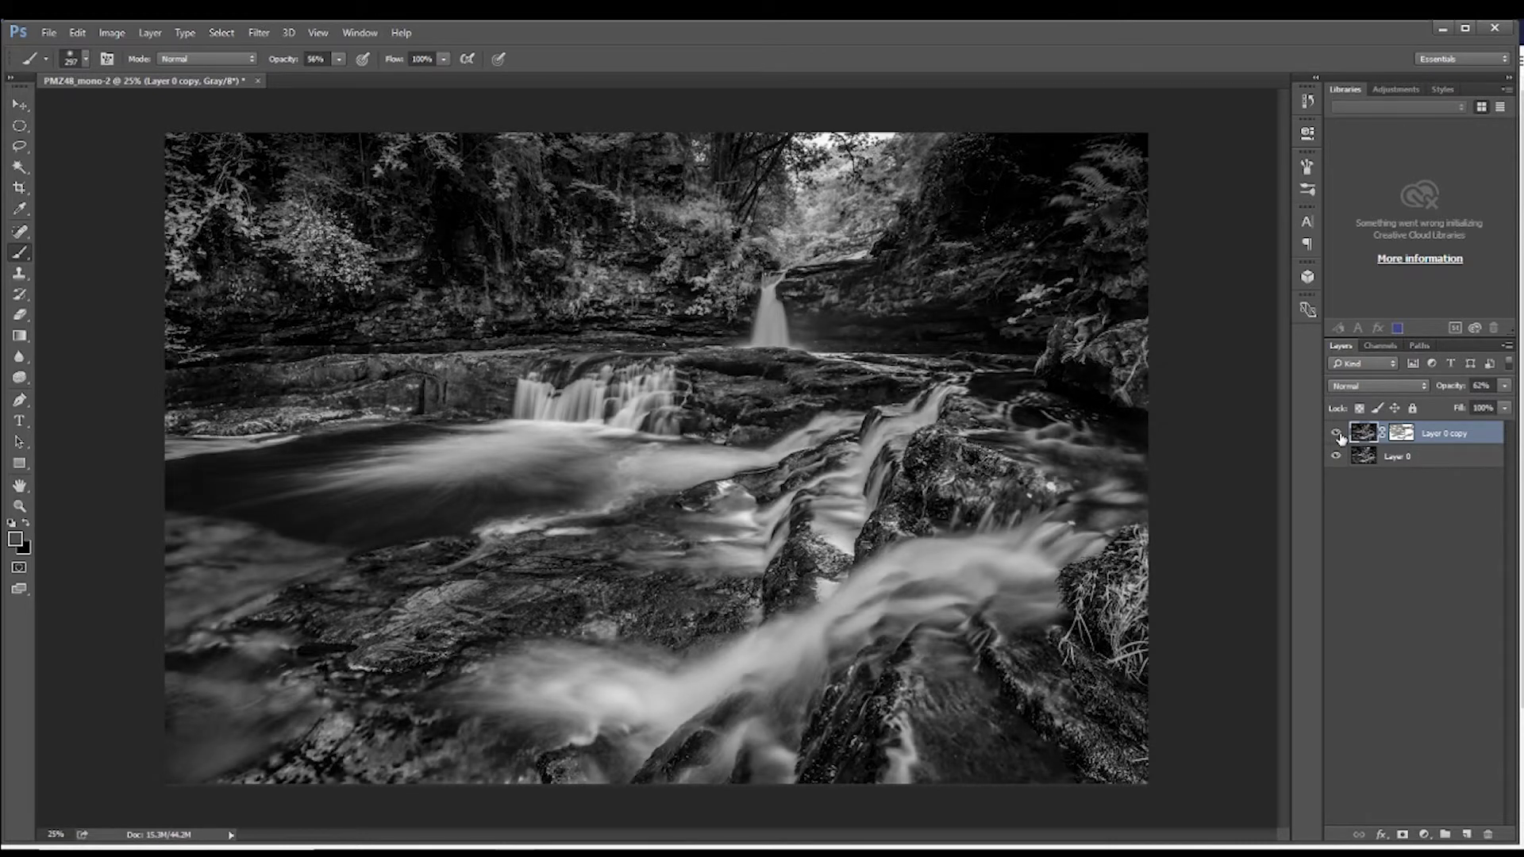
left_click(1339, 435)
left_click(1339, 435)
left_click(1405, 434)
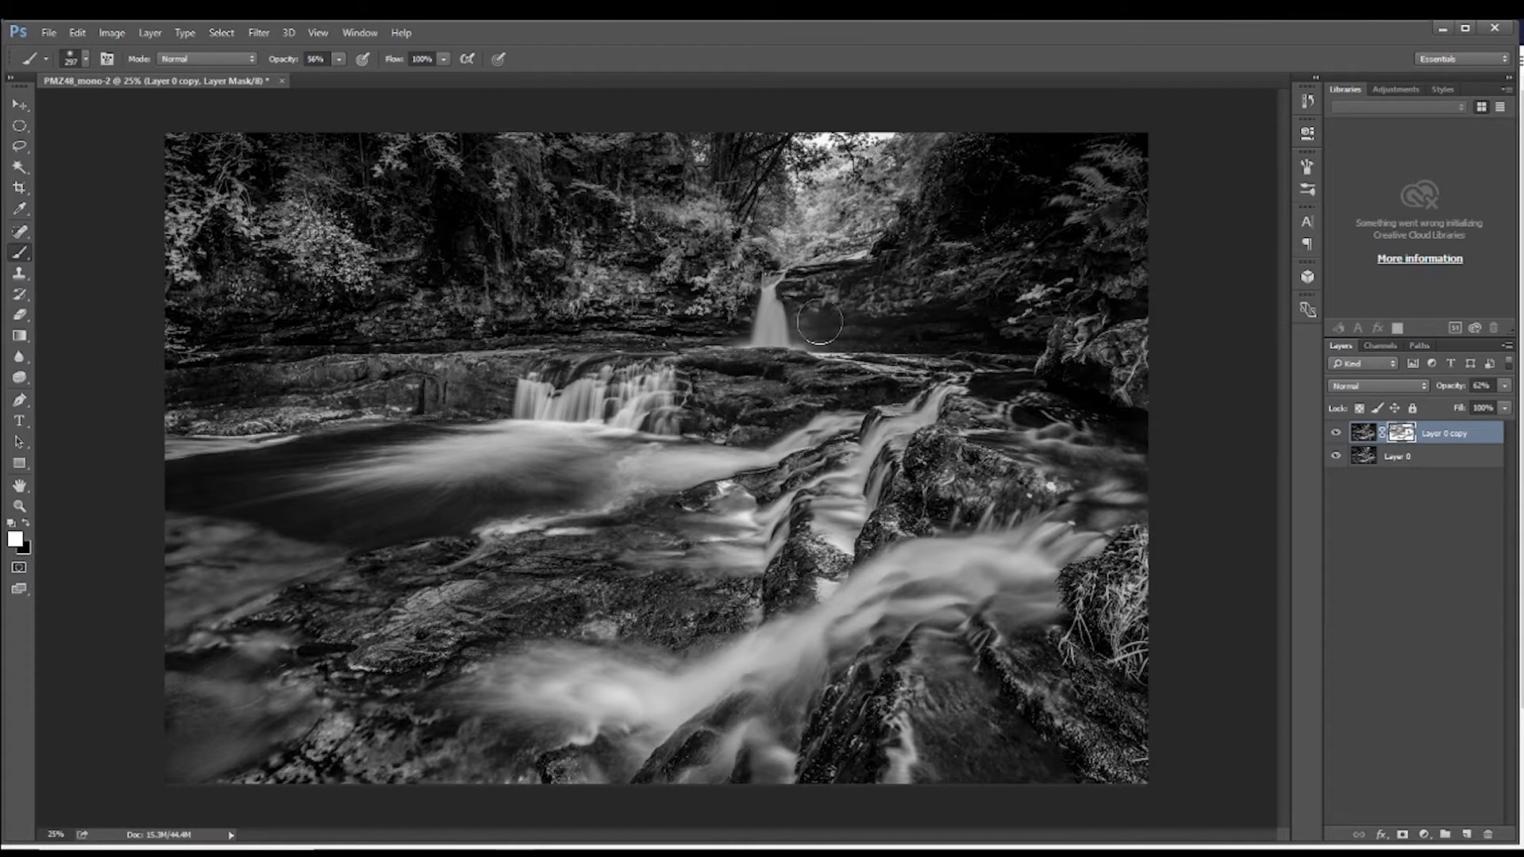
- Paint on the mask right of the upper waterfall, verify it, and retarget the layer image
left_click_drag(817, 322, 897, 327)
left_click(27, 525)
left_click(1338, 435)
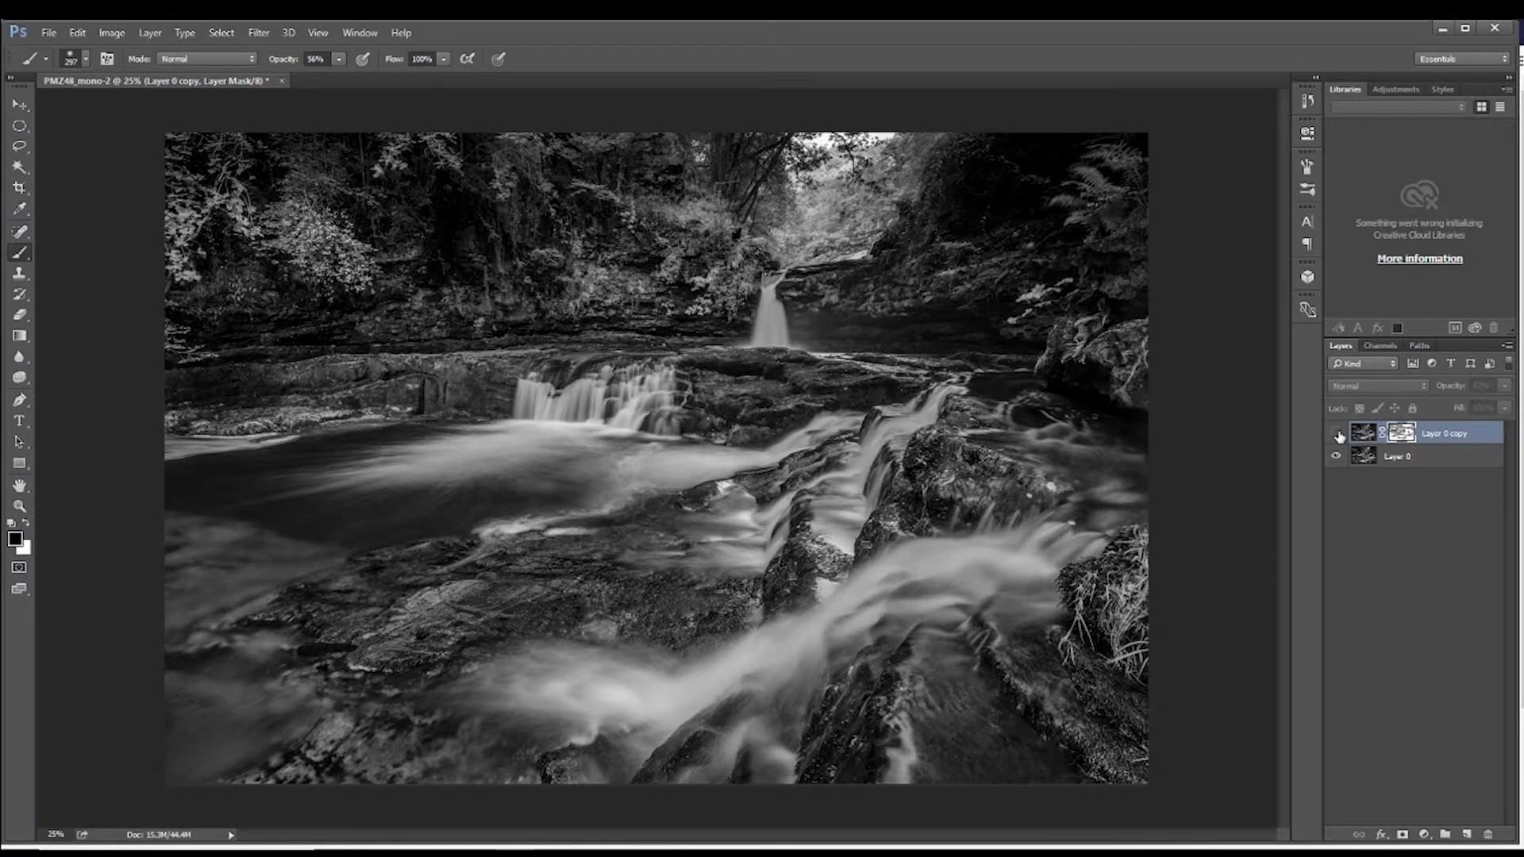
left_click(1338, 435)
left_click(1339, 435)
left_click(1339, 435)
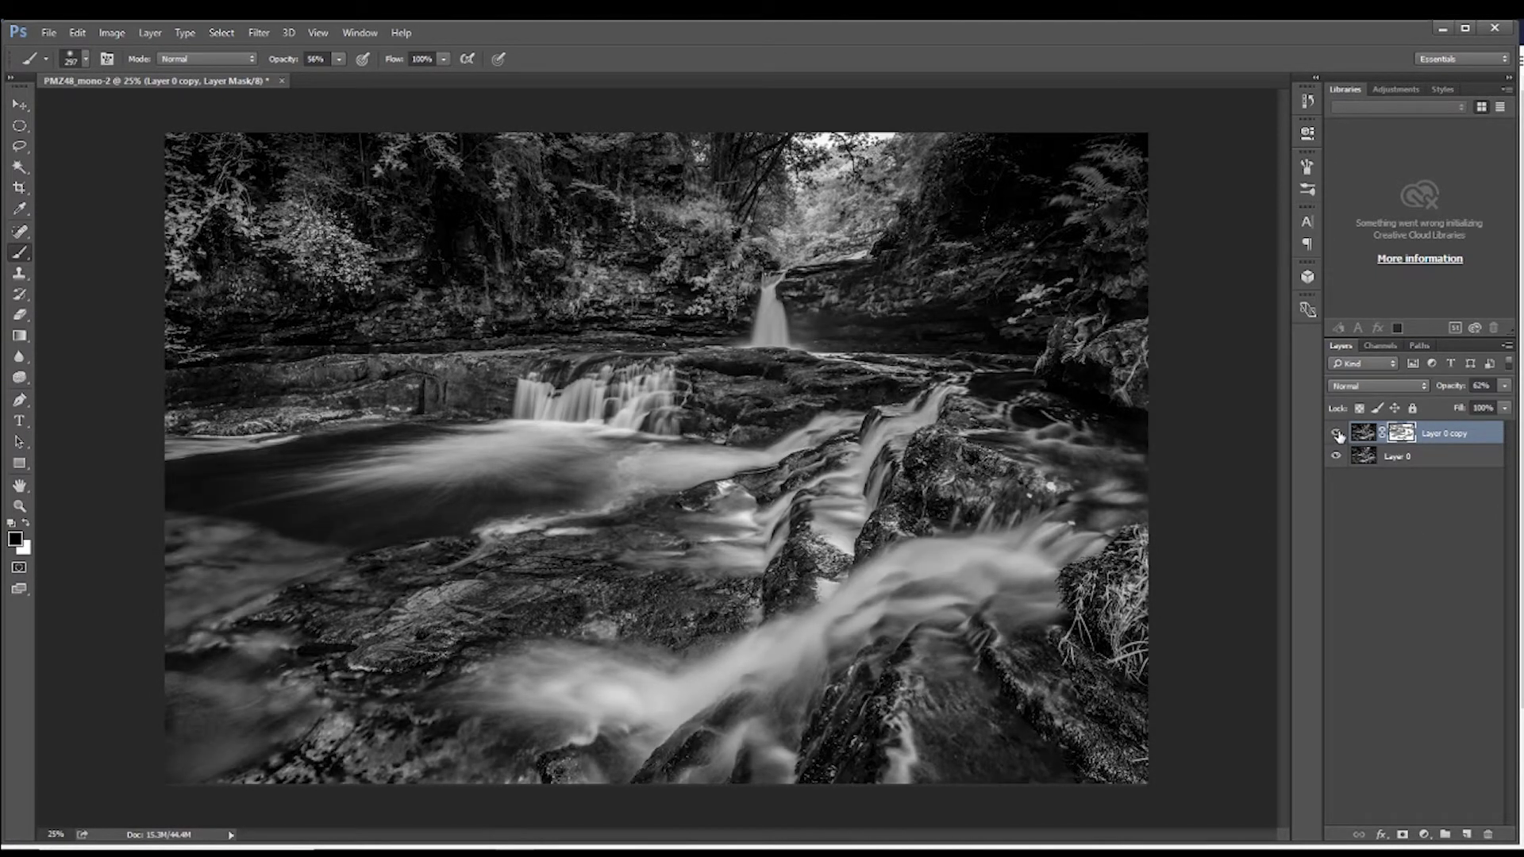
left_click(1363, 433)
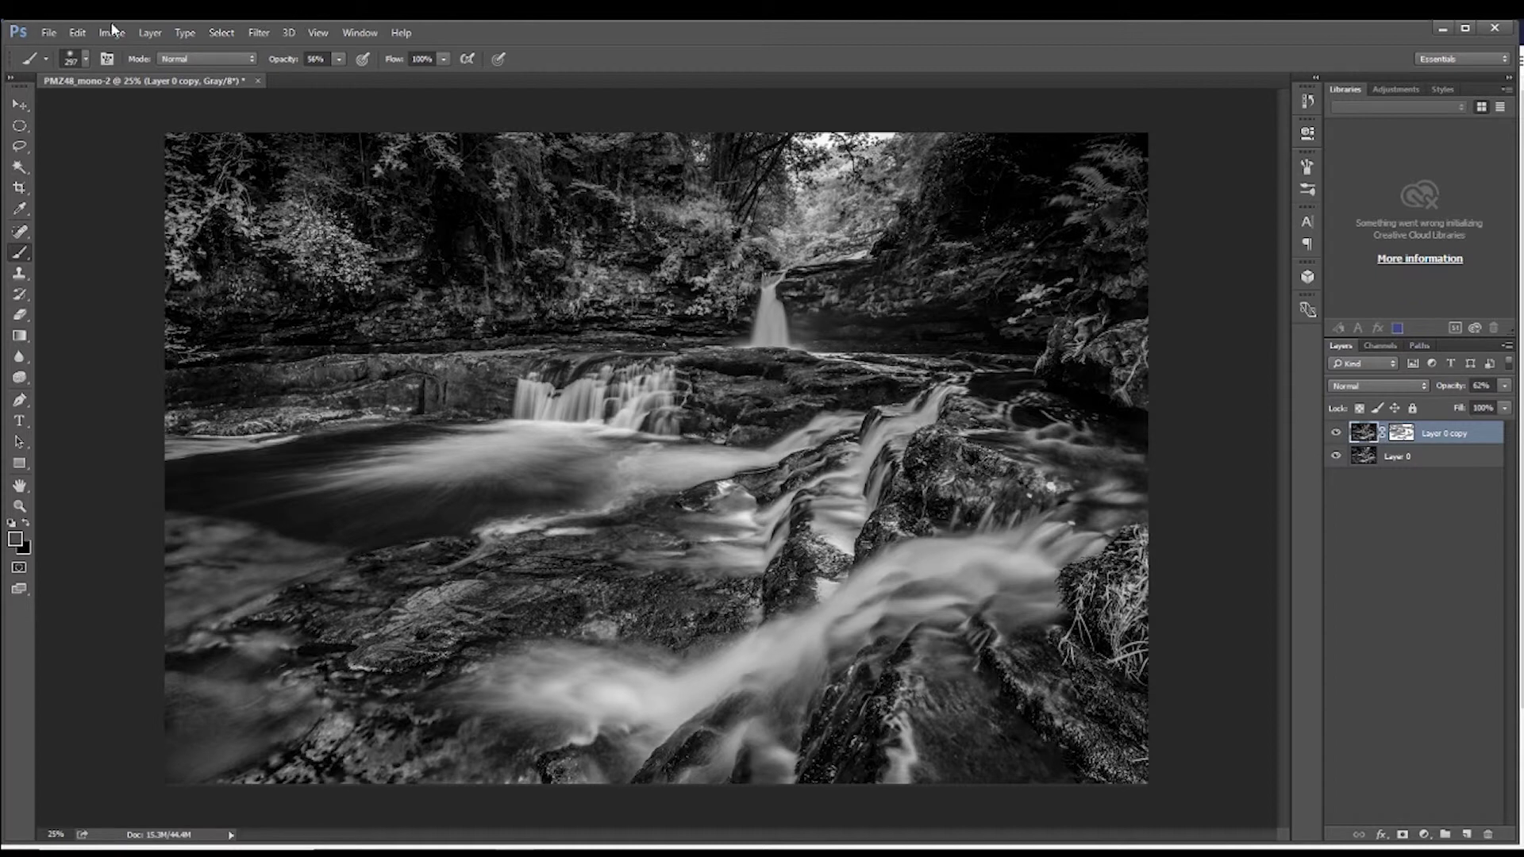
left_click(259, 33)
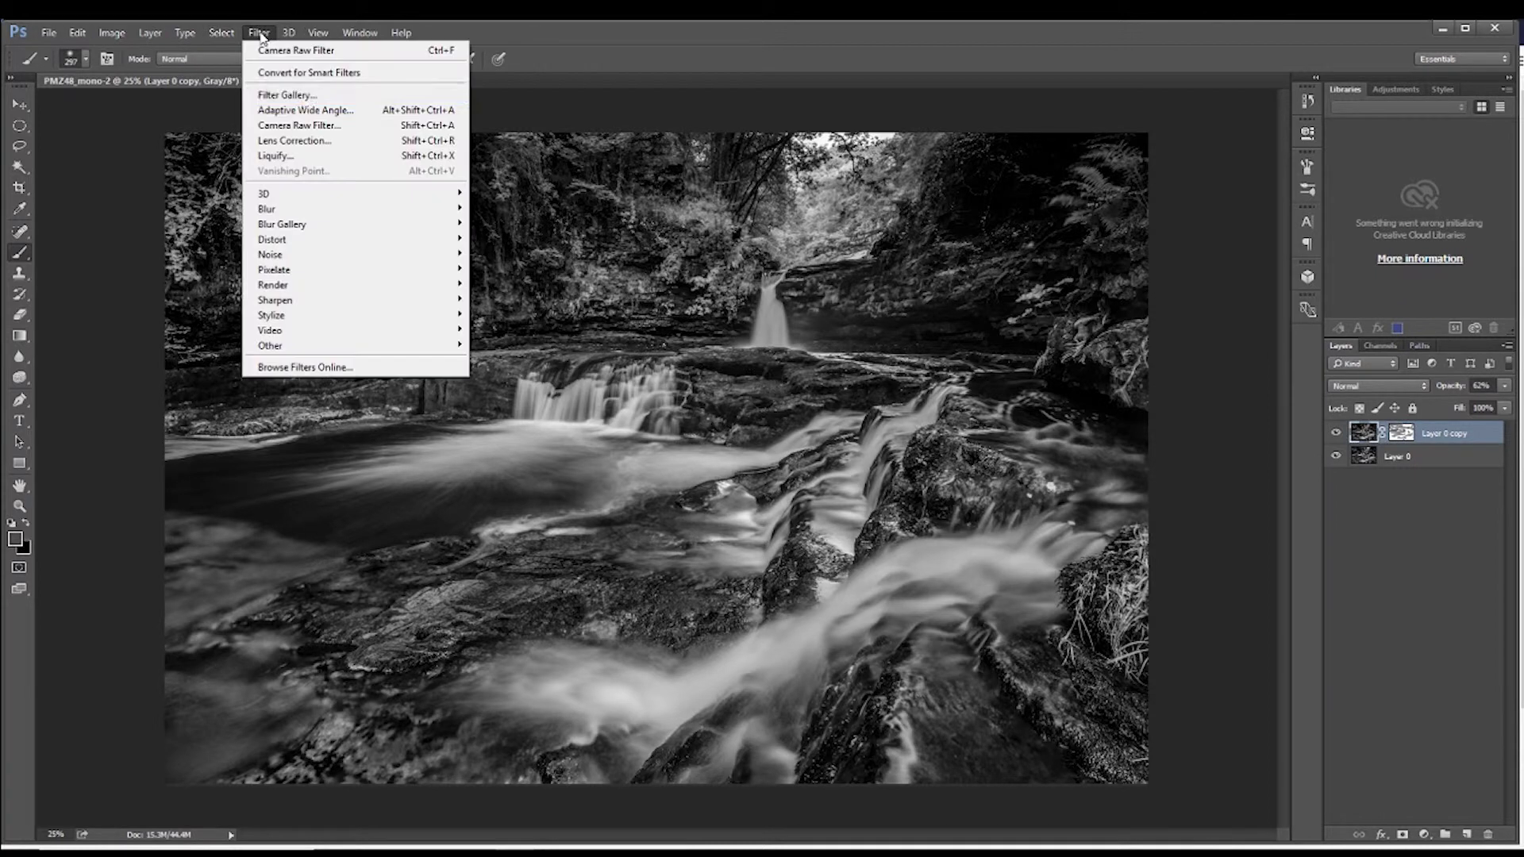
- Open the Camera Raw Filter and drag Post Crop Vignetting Amount to -100 in Effects
left_click(301, 125)
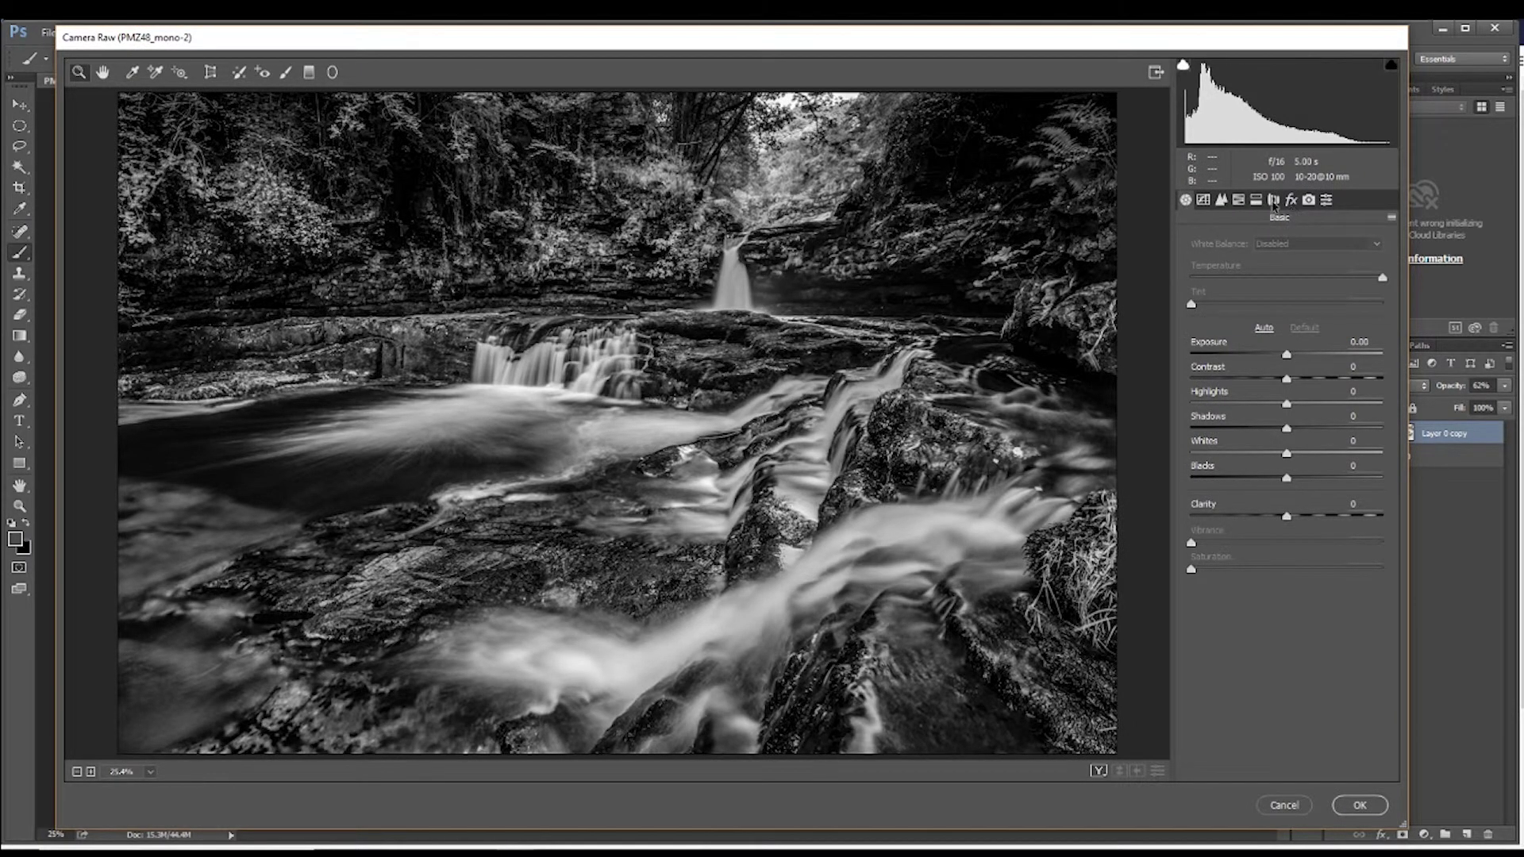
left_click(1273, 199)
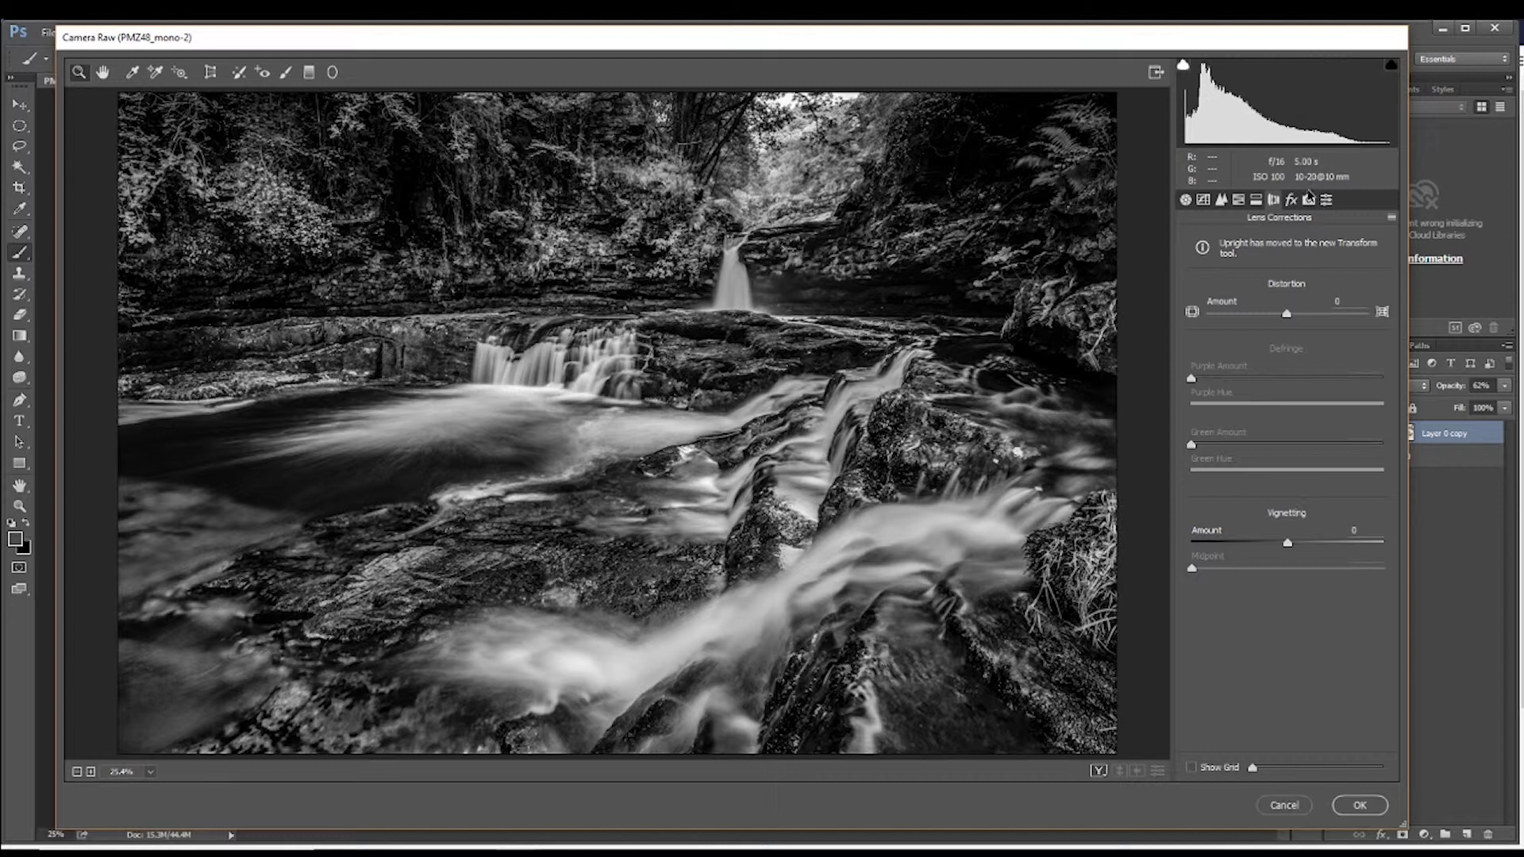
left_click(1291, 199)
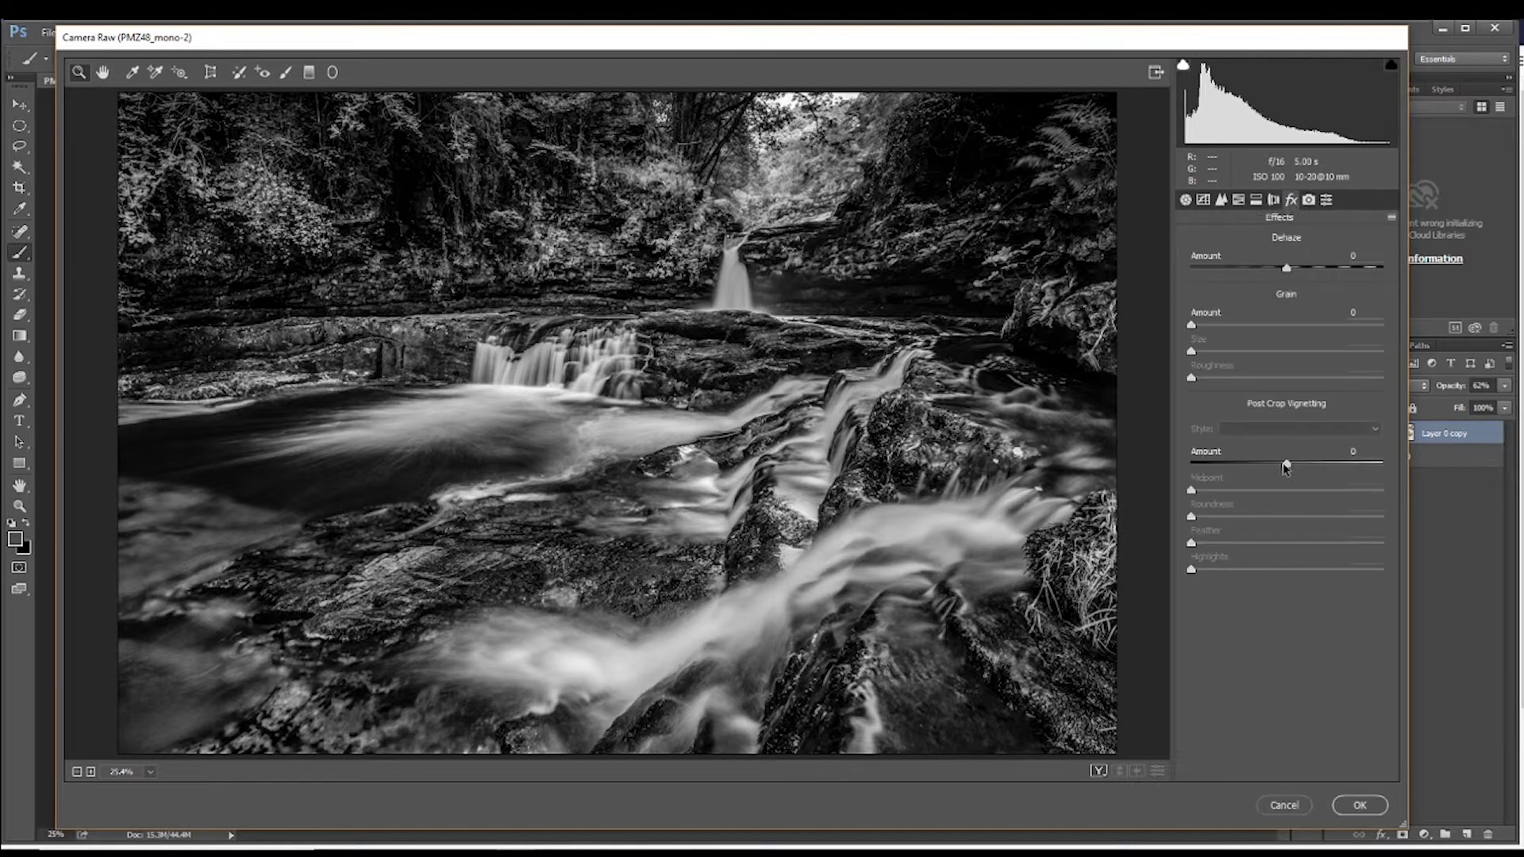
left_click_drag(1286, 465, 1190, 468)
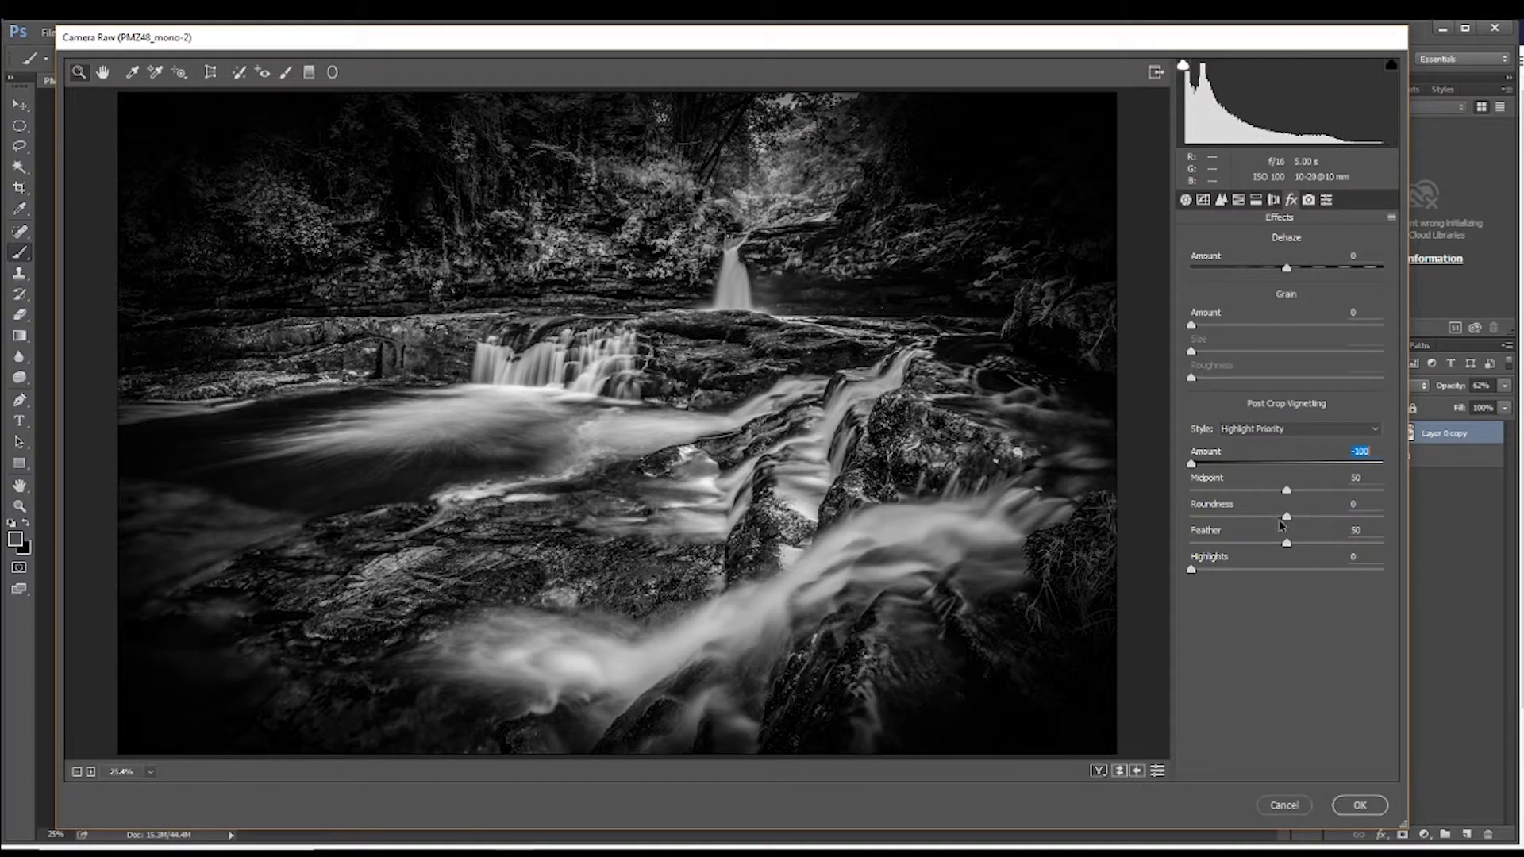
- Set the vignette to Amount -27 and Feather 37, then apply the Camera Raw filter
left_click_drag(1286, 539, 1191, 541)
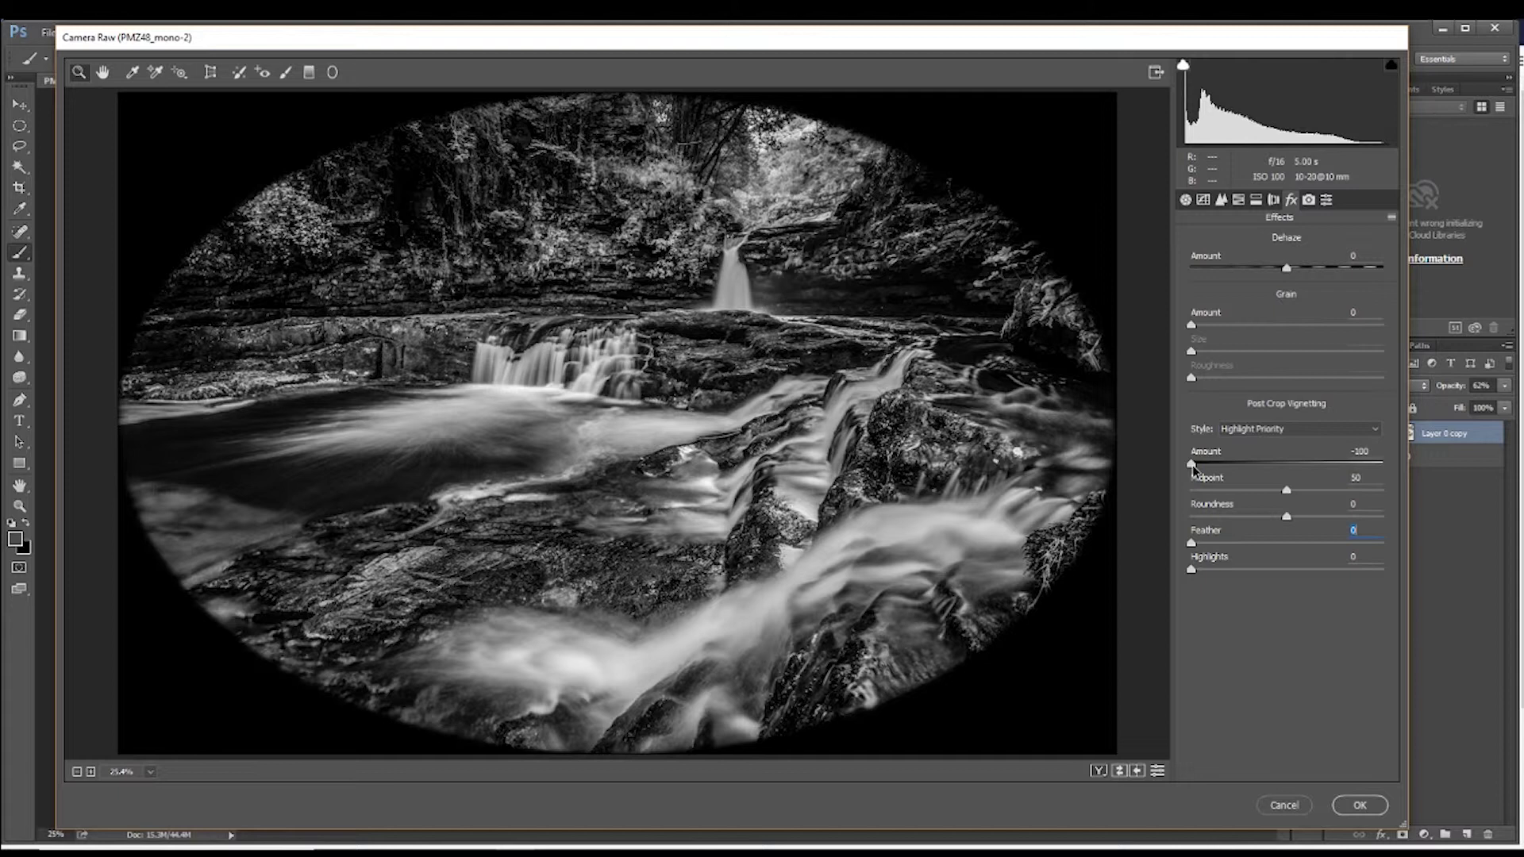
left_click_drag(1193, 466, 1261, 469)
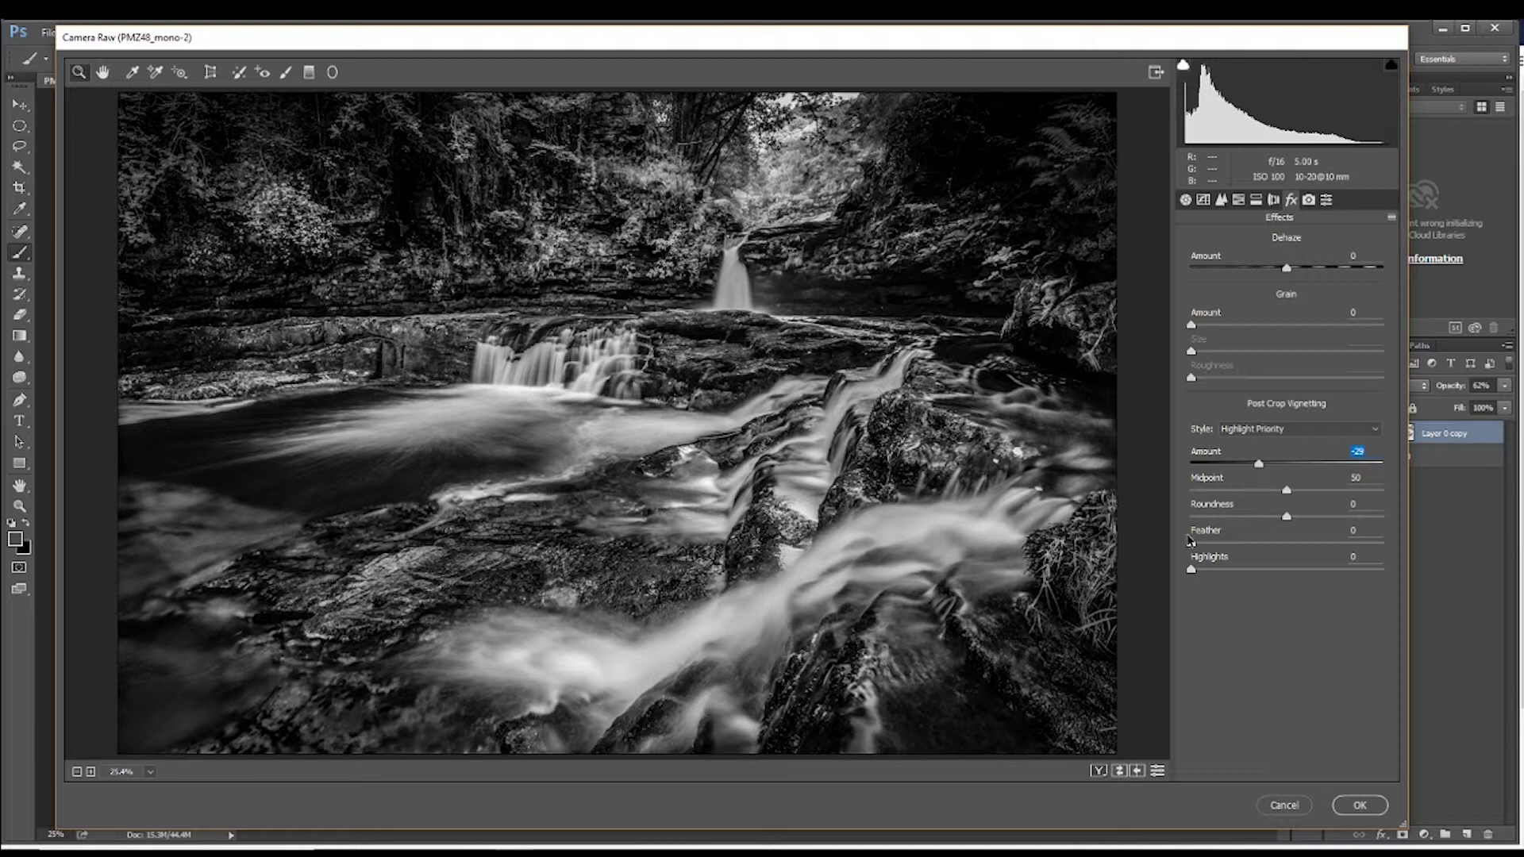
left_click_drag(1191, 542, 1266, 559)
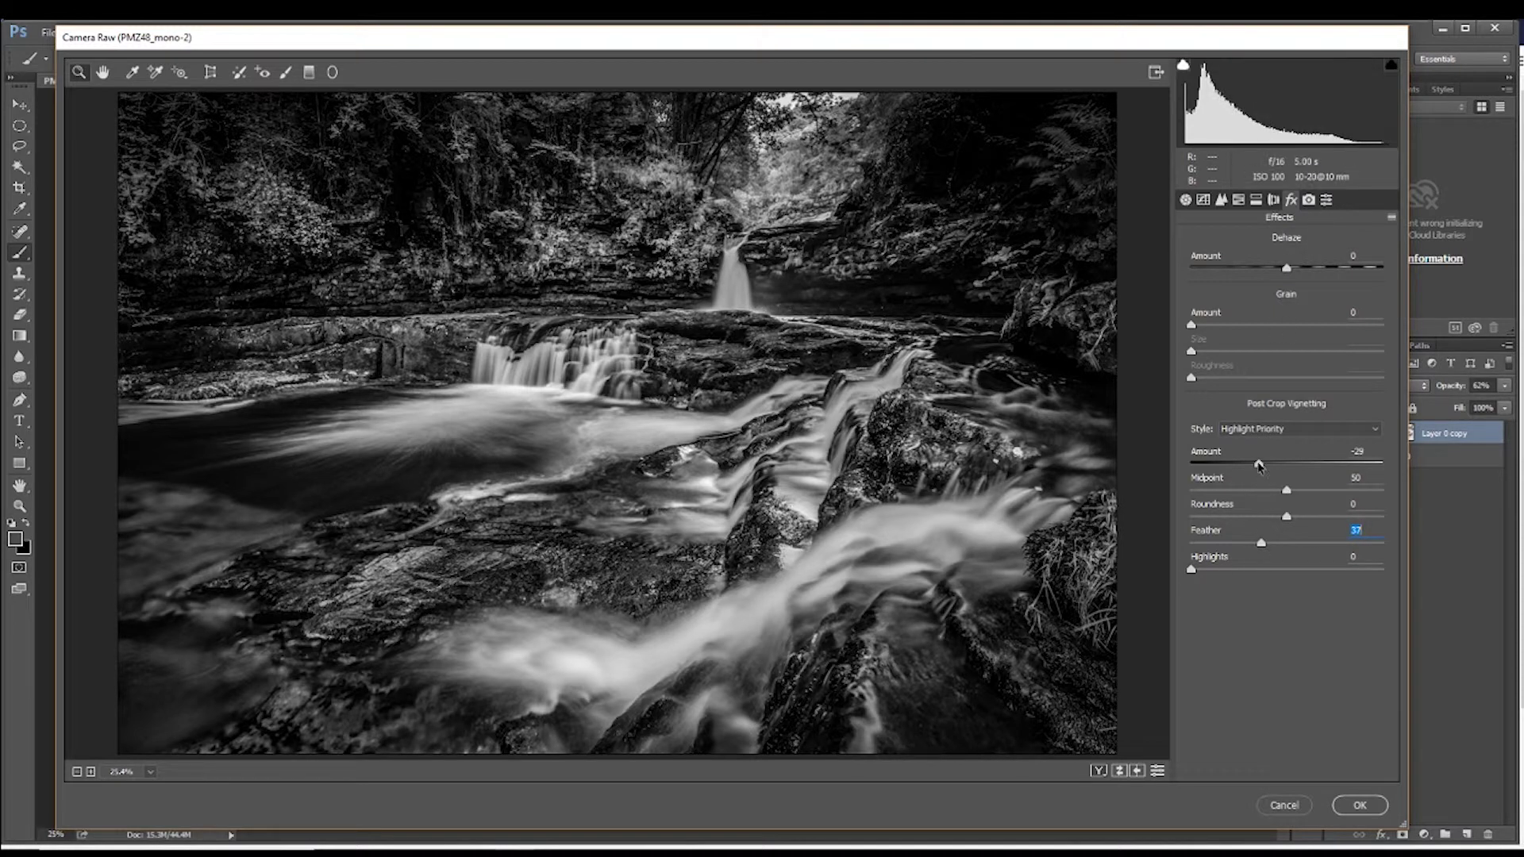
mouse_move(1258, 466)
left_mouse_down()
mouse_move(1243, 467)
mouse_move(1341, 488)
mouse_move(1259, 492)
left_mouse_up()
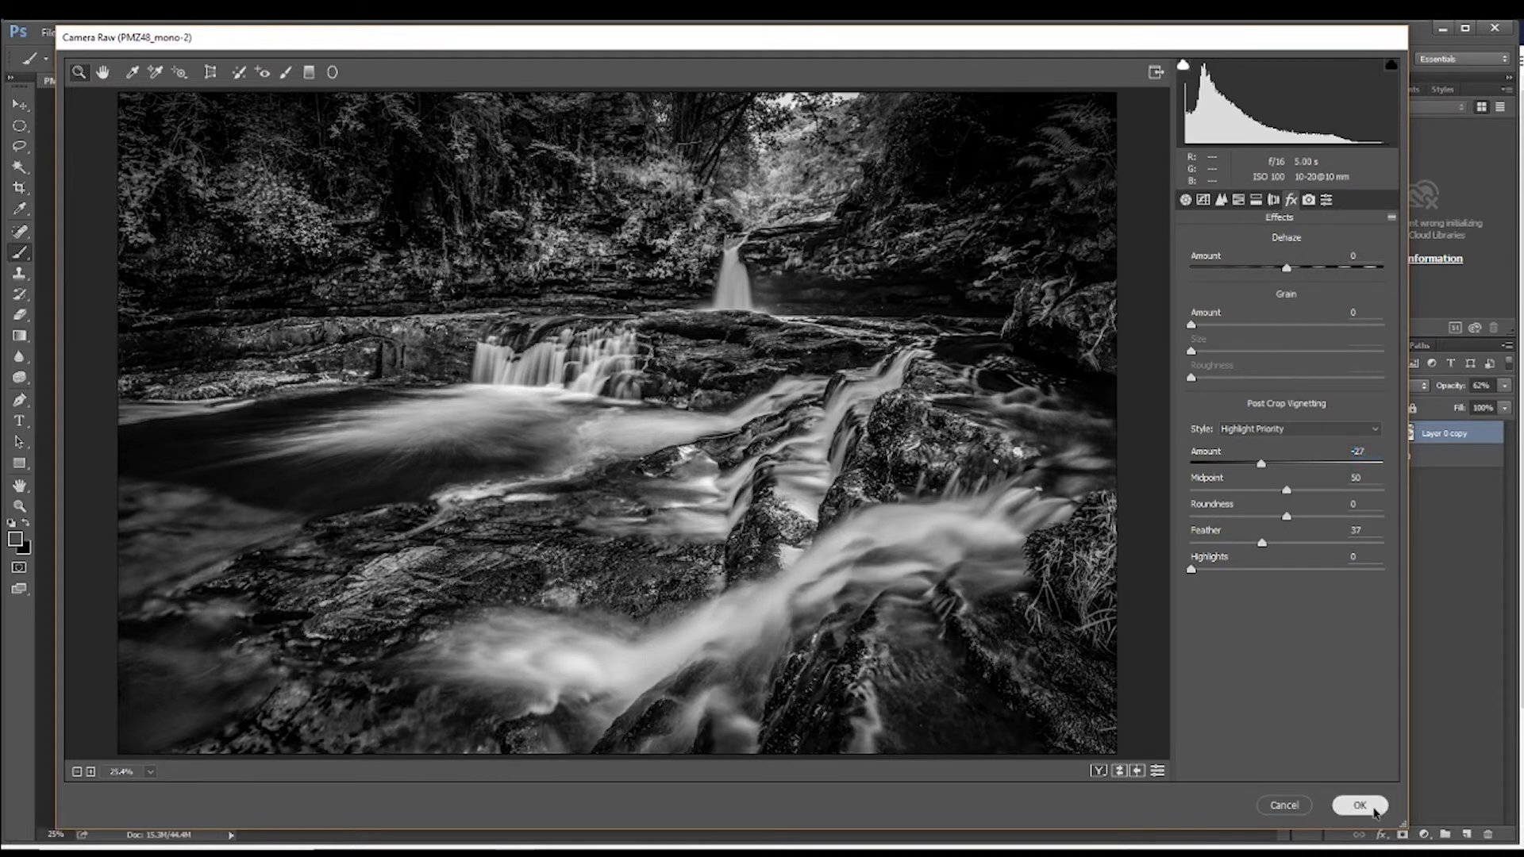
left_click(1360, 804)
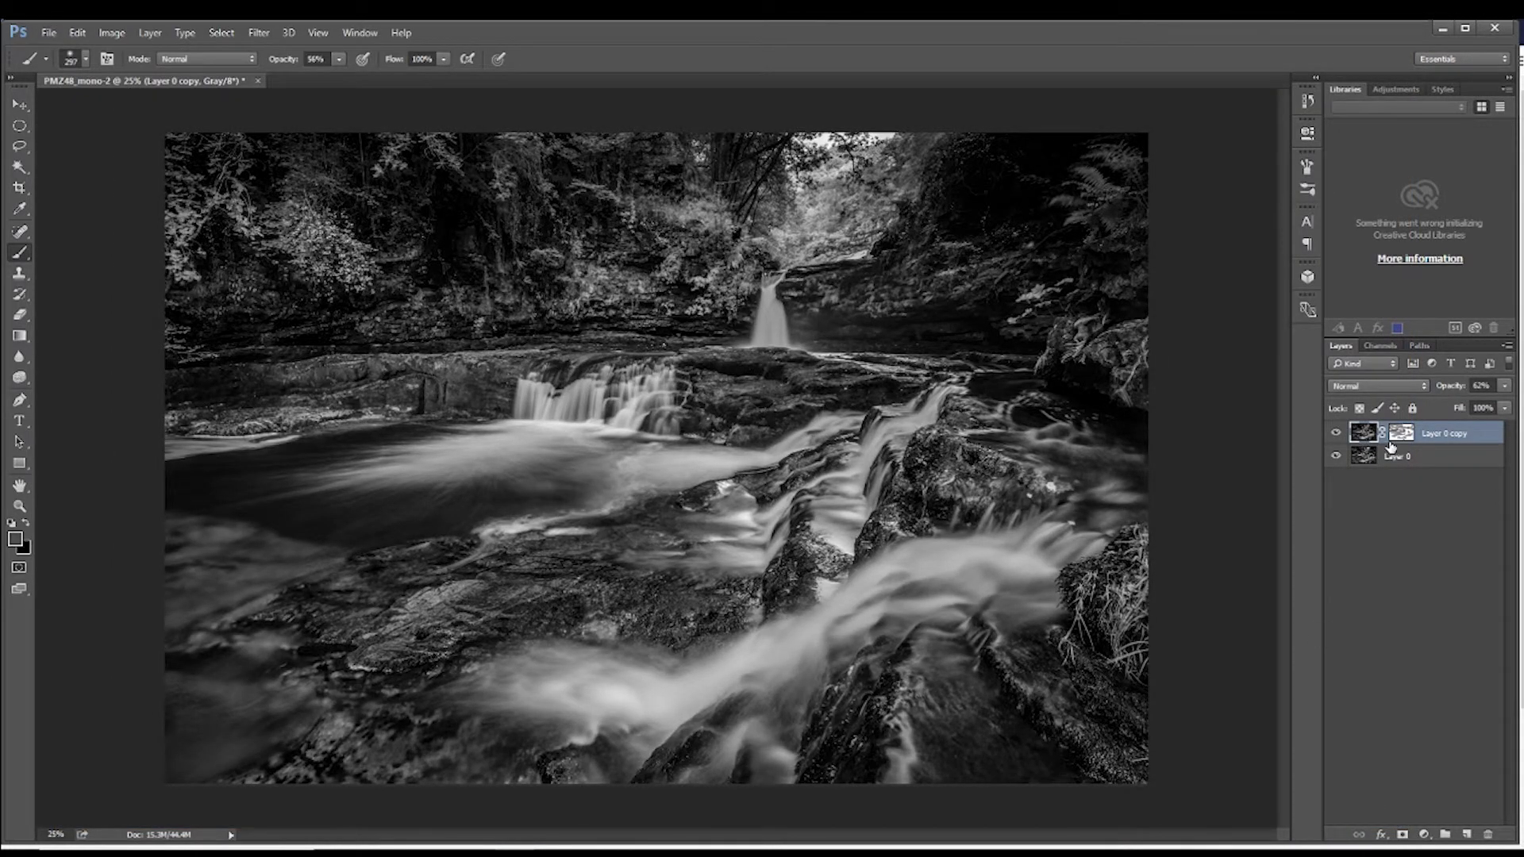
left_click(1336, 434)
left_click(1337, 435)
left_click(1337, 434)
left_click(1337, 434)
left_click(1335, 433)
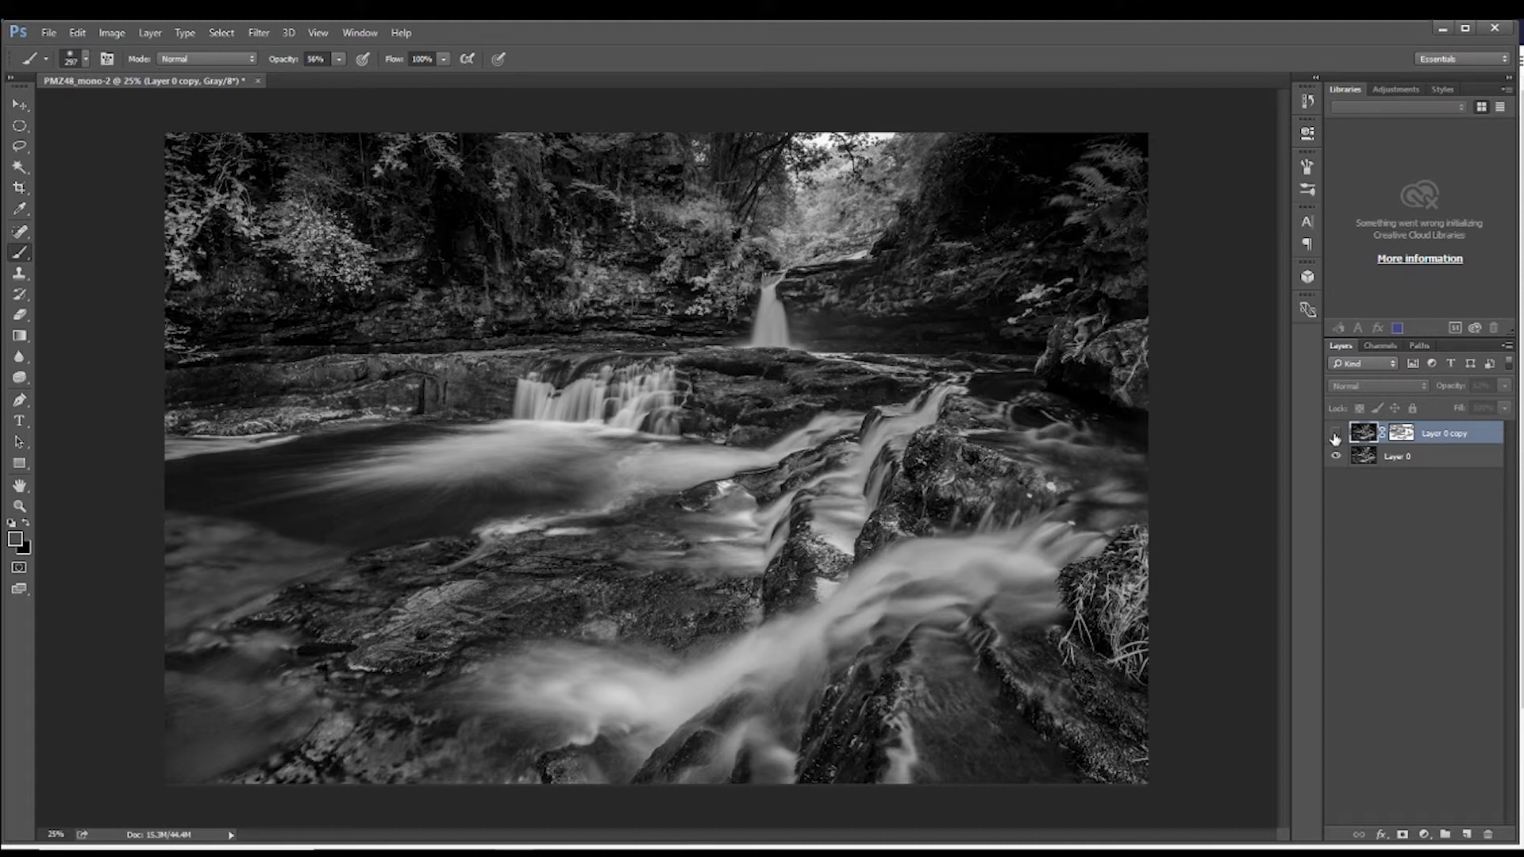
left_click(1335, 435)
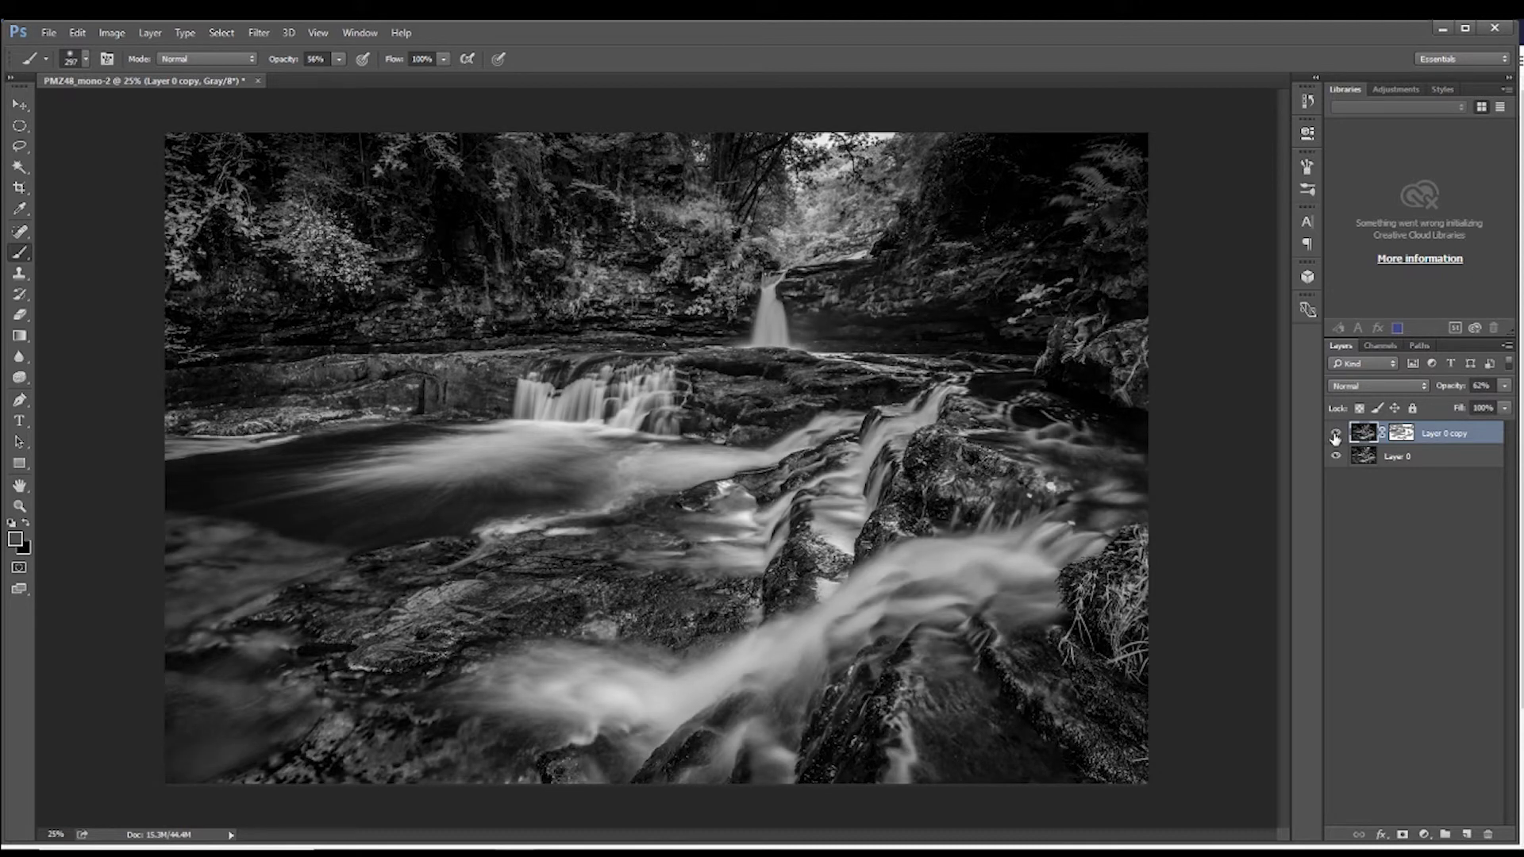